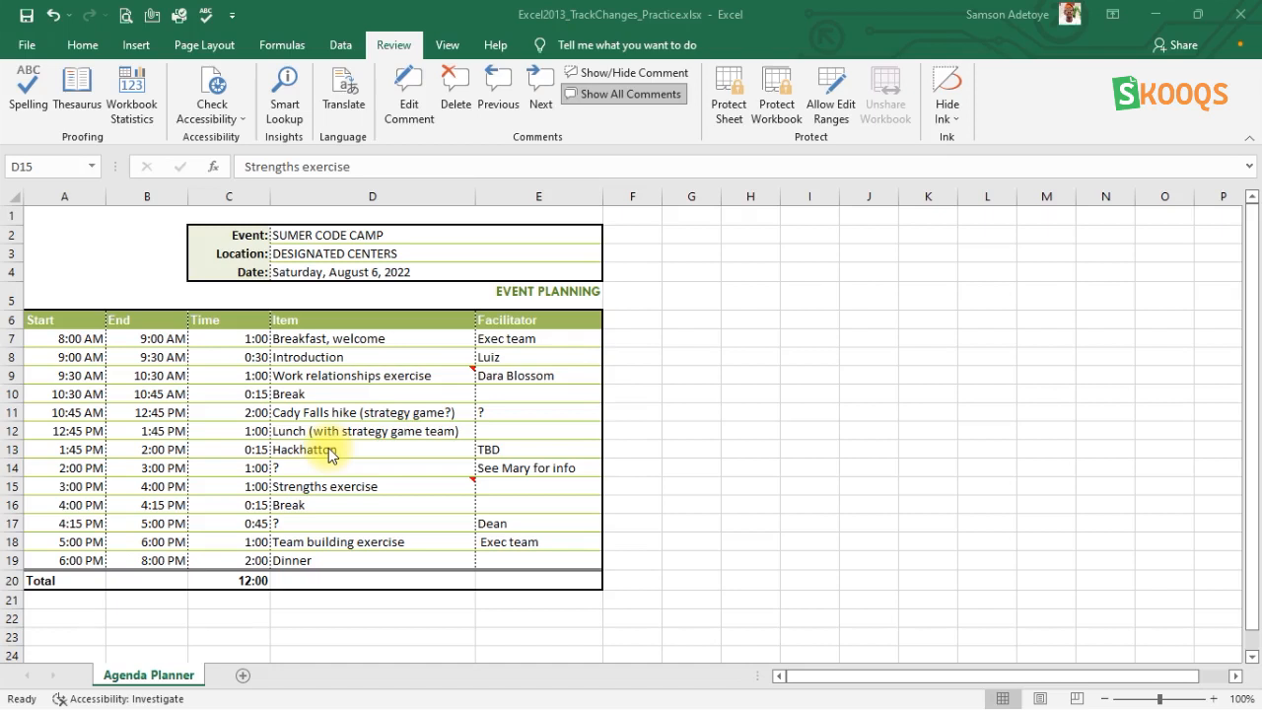
Add a comment to cell D17 reading "What is on the table for luch?".
left_click(395, 45)
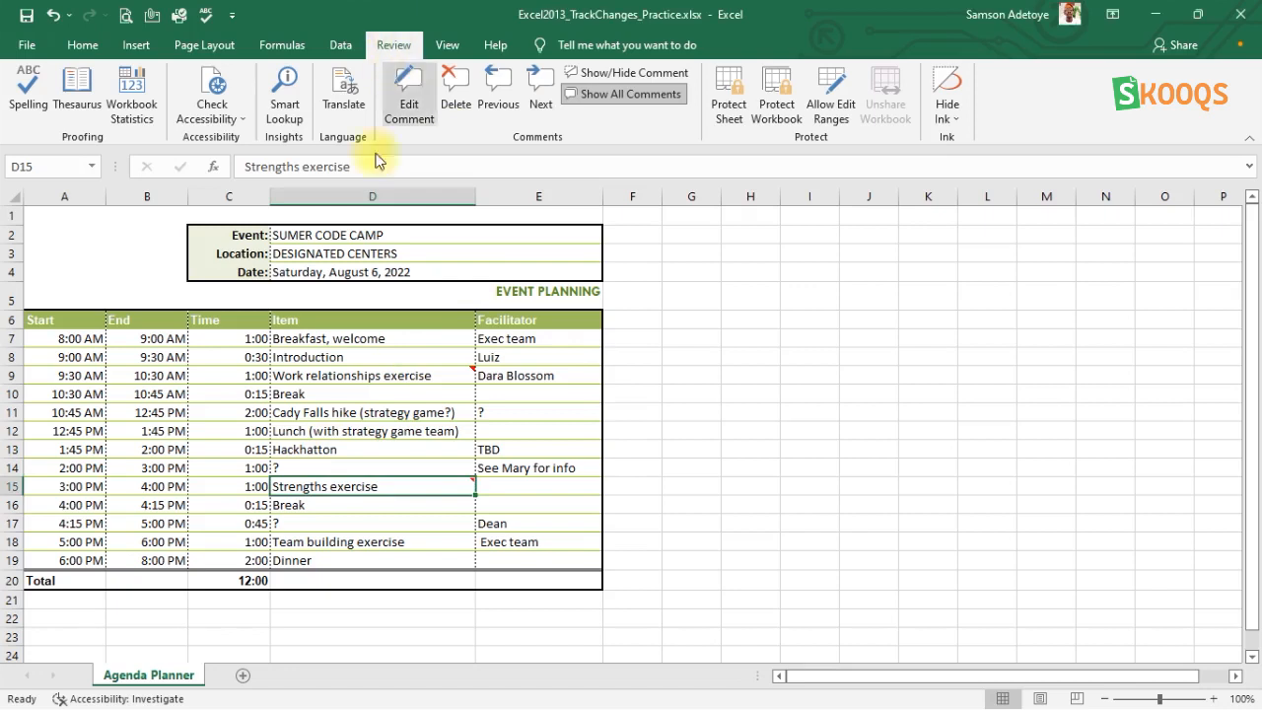
left_click(308, 524)
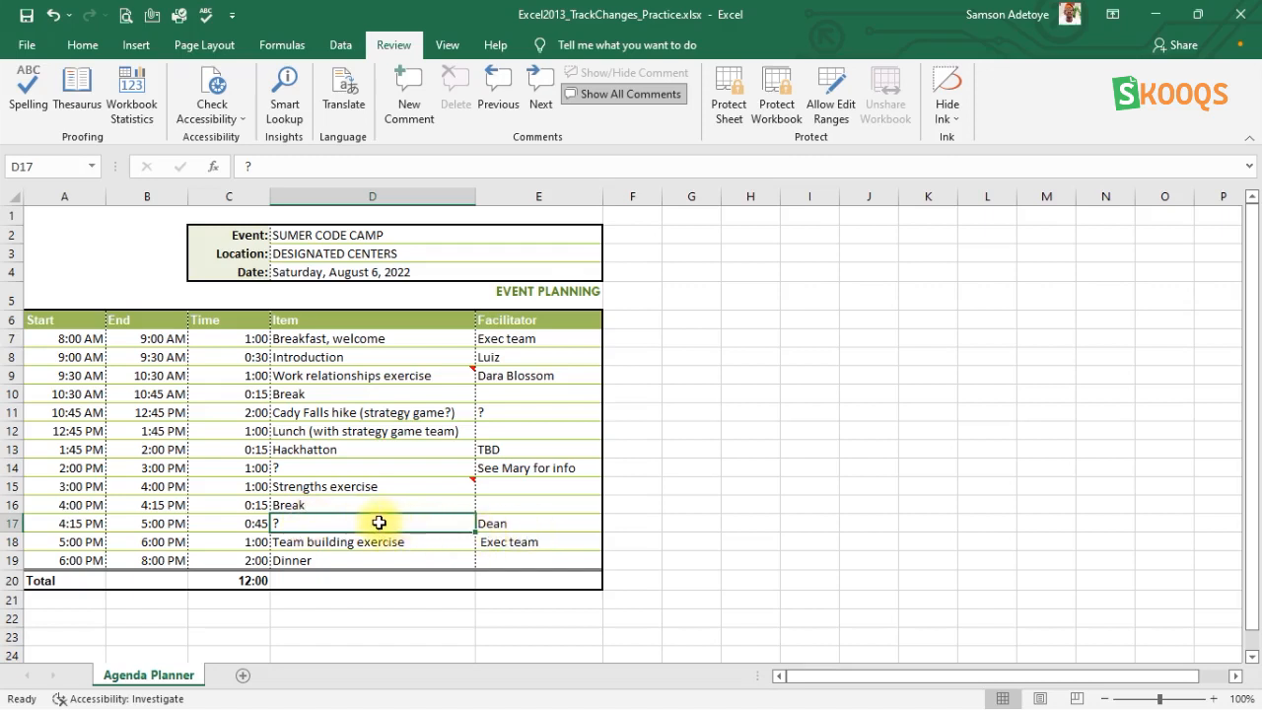
left_click(412, 81)
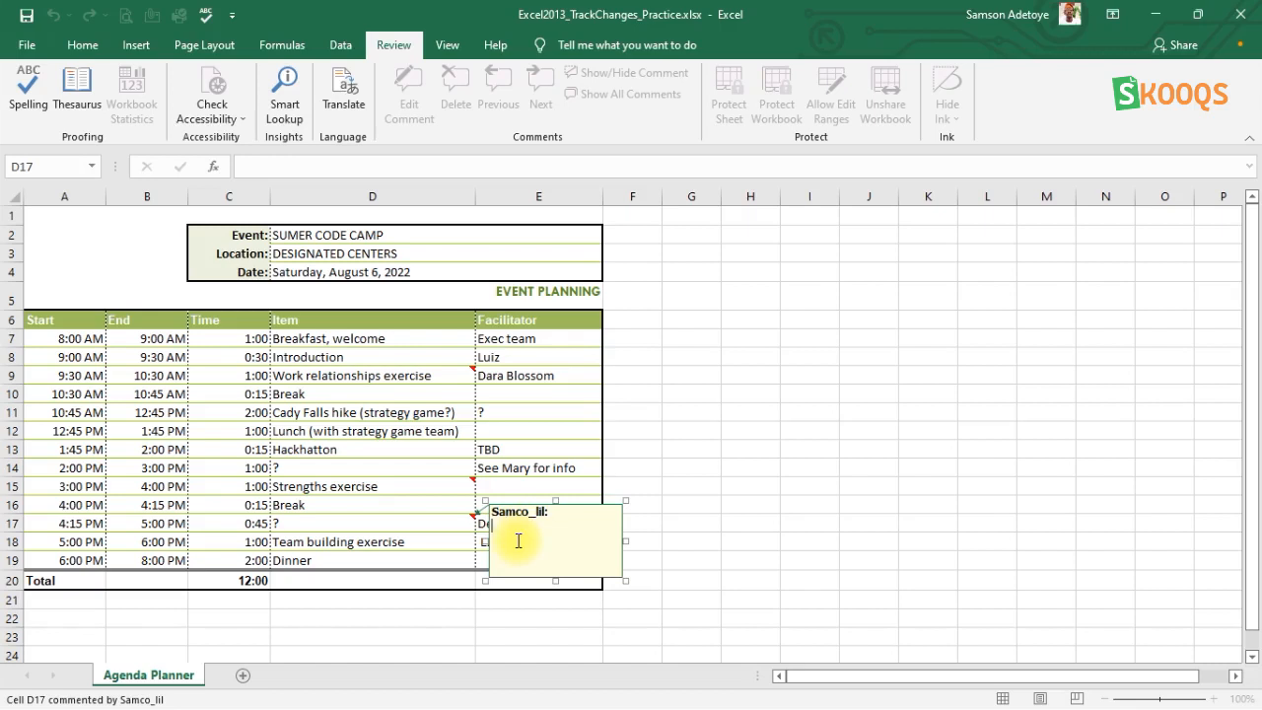
type("What is on the table for luch?")
left_click(535, 406)
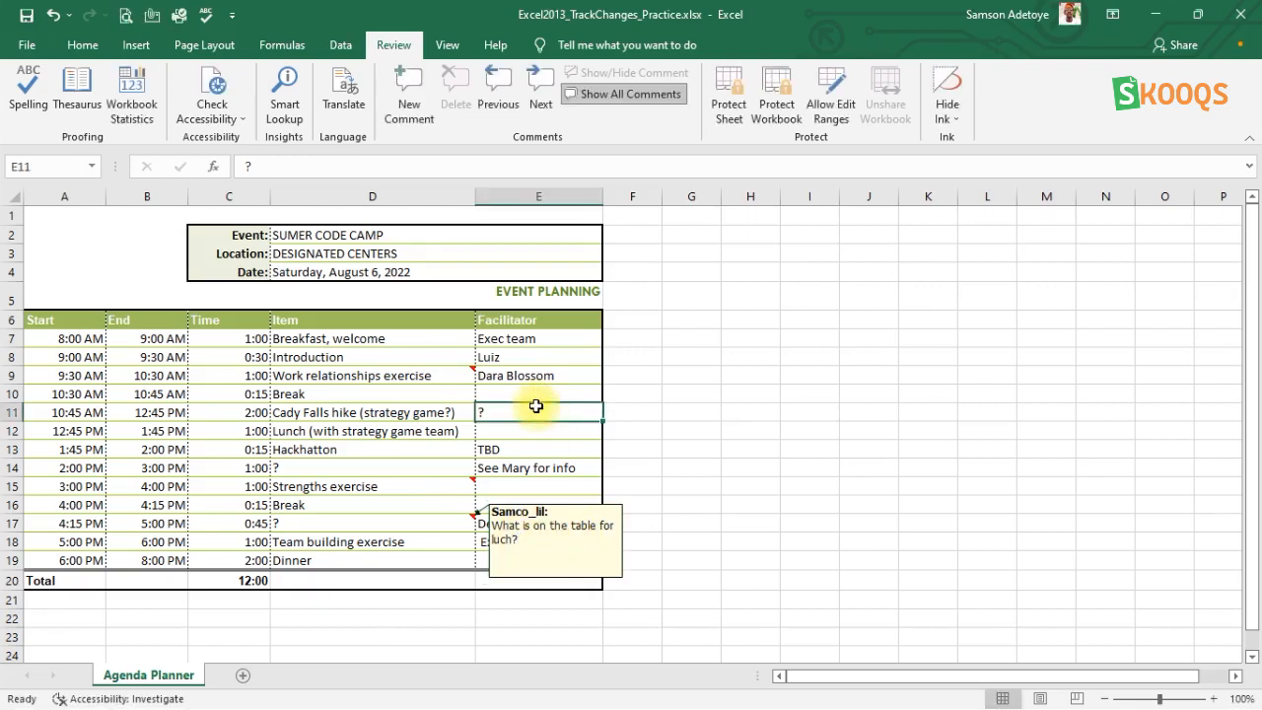
left_click(502, 390)
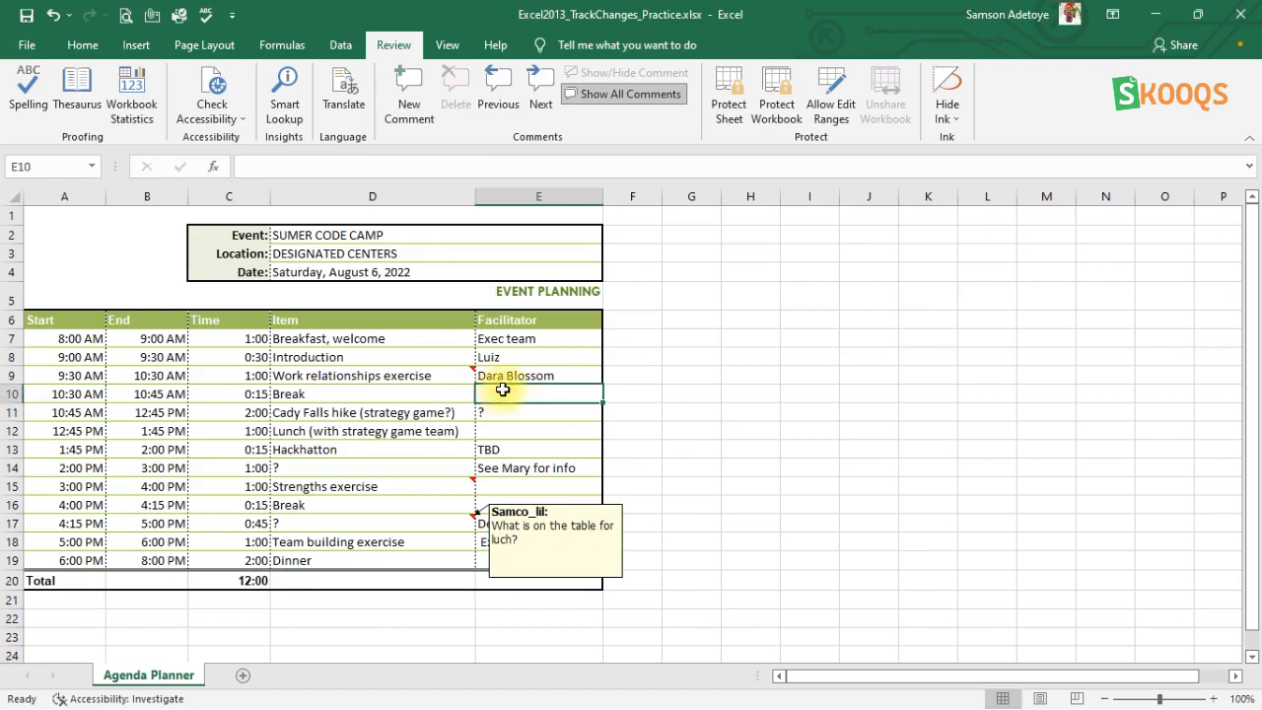
Display and hide the comment on cell D9, and hide the comment on cell D17.
left_click(354, 379)
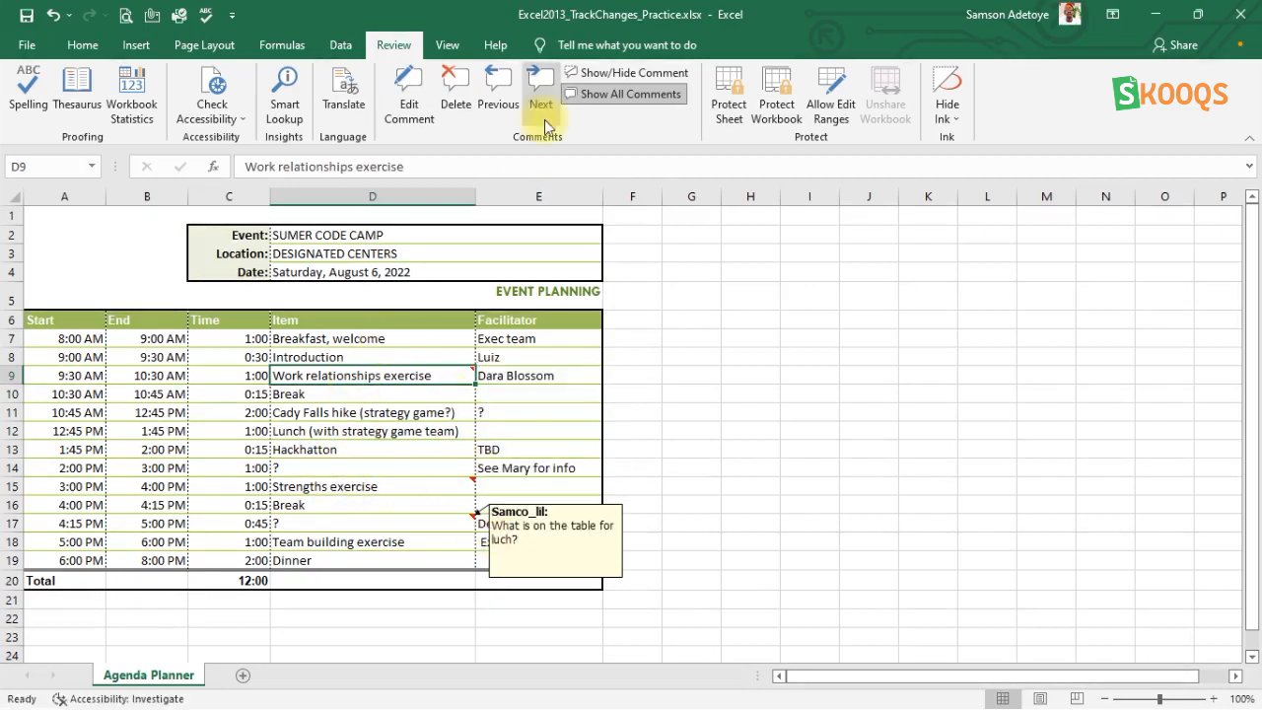
left_click(595, 78)
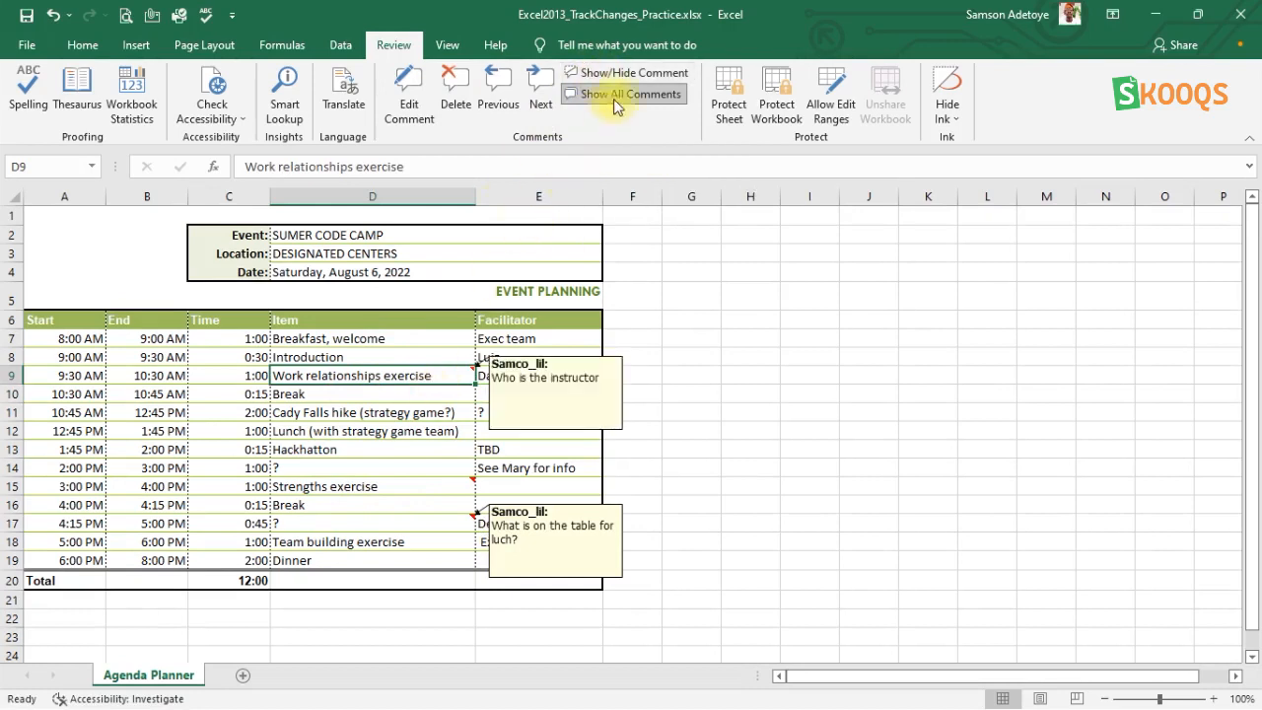
left_click(602, 73)
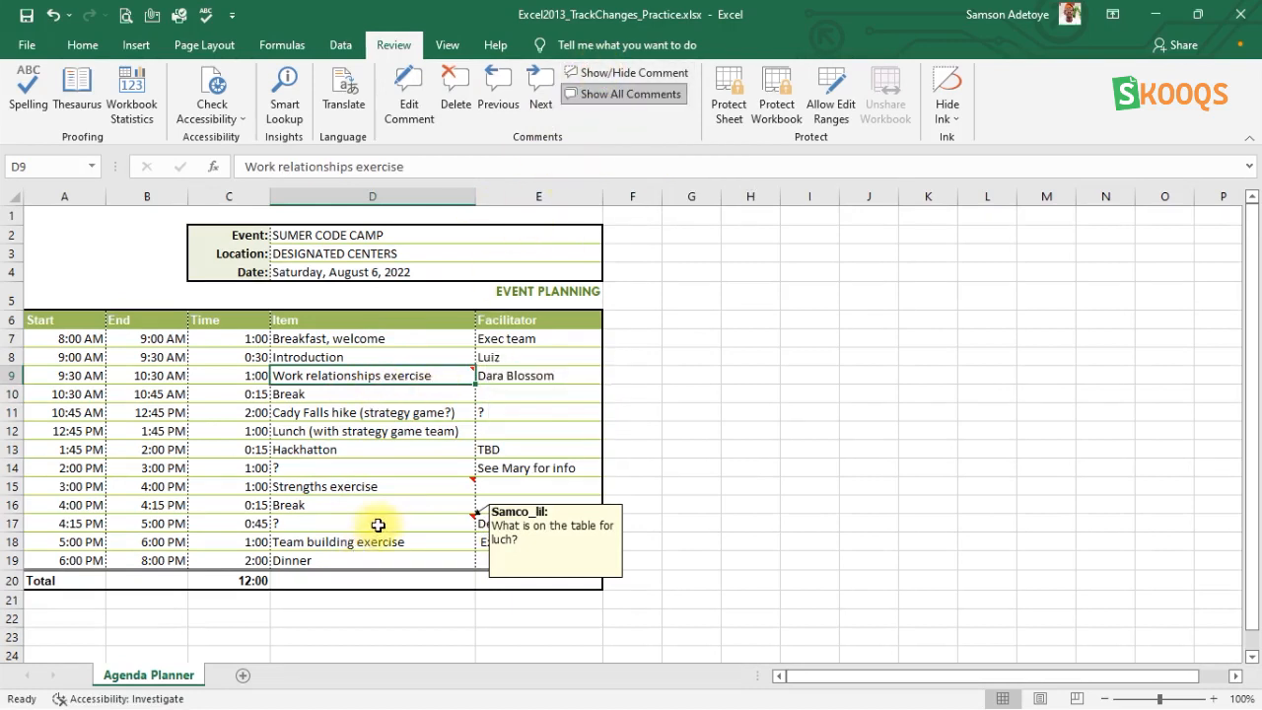
left_click(459, 522)
left_click(624, 76)
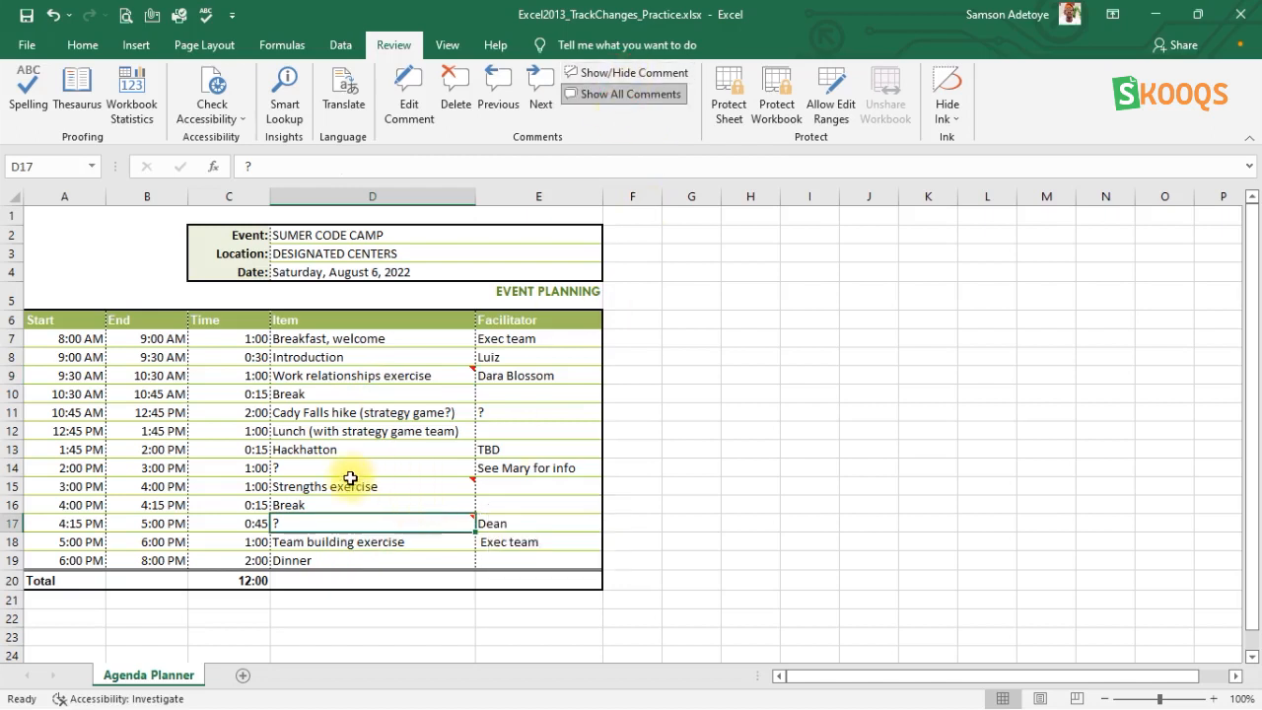
Select cells D9, D15 and D17 together and try to display all their comments at once.
mouse_move(429, 378)
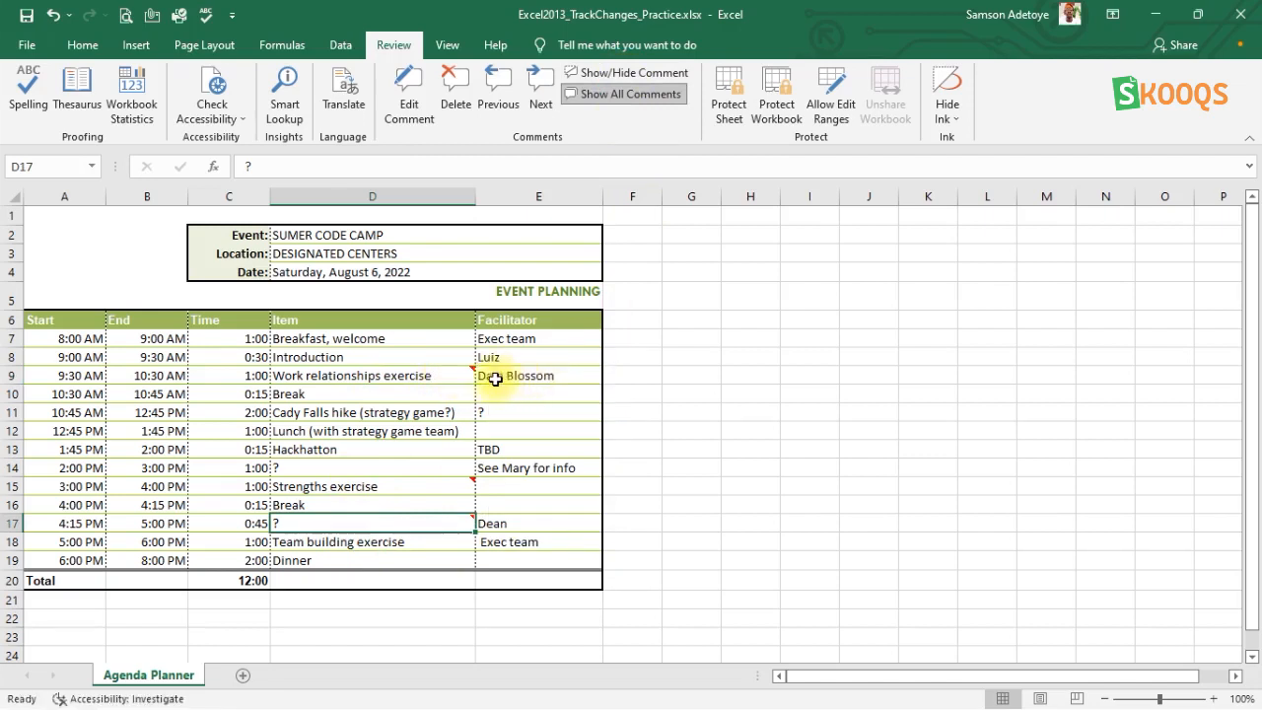
left_click(421, 380)
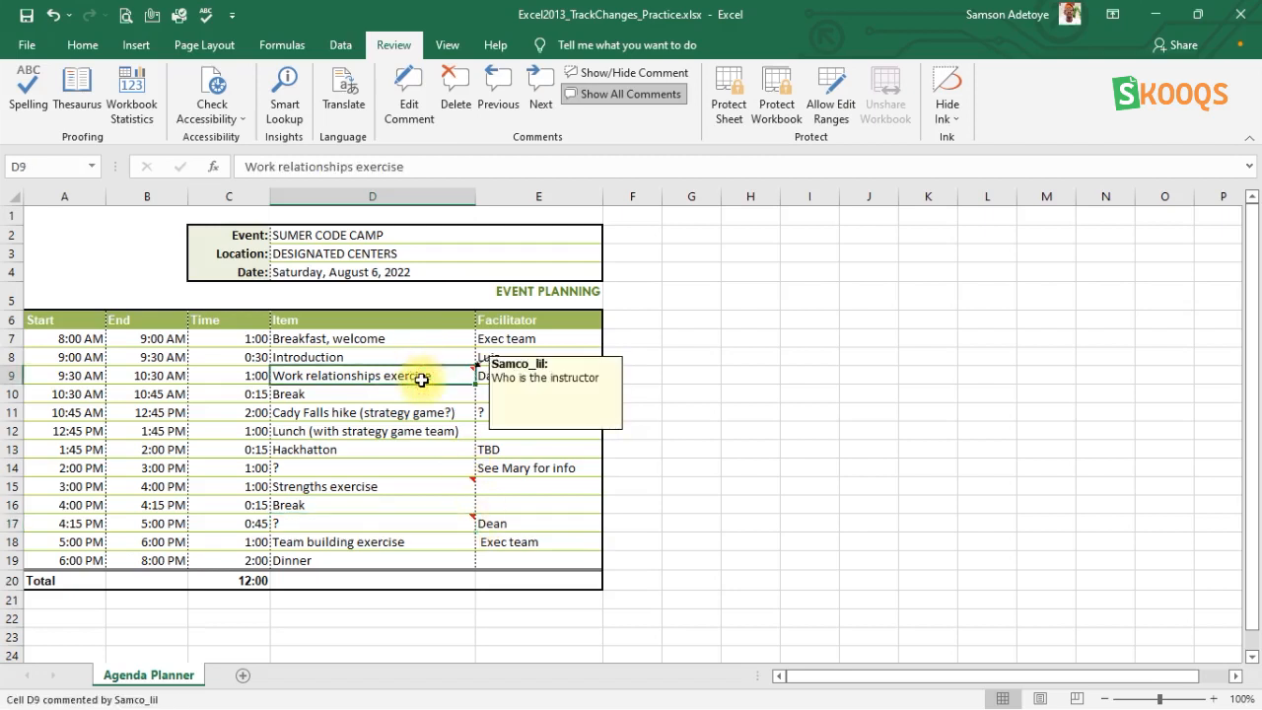
left_click(411, 483, "shift")
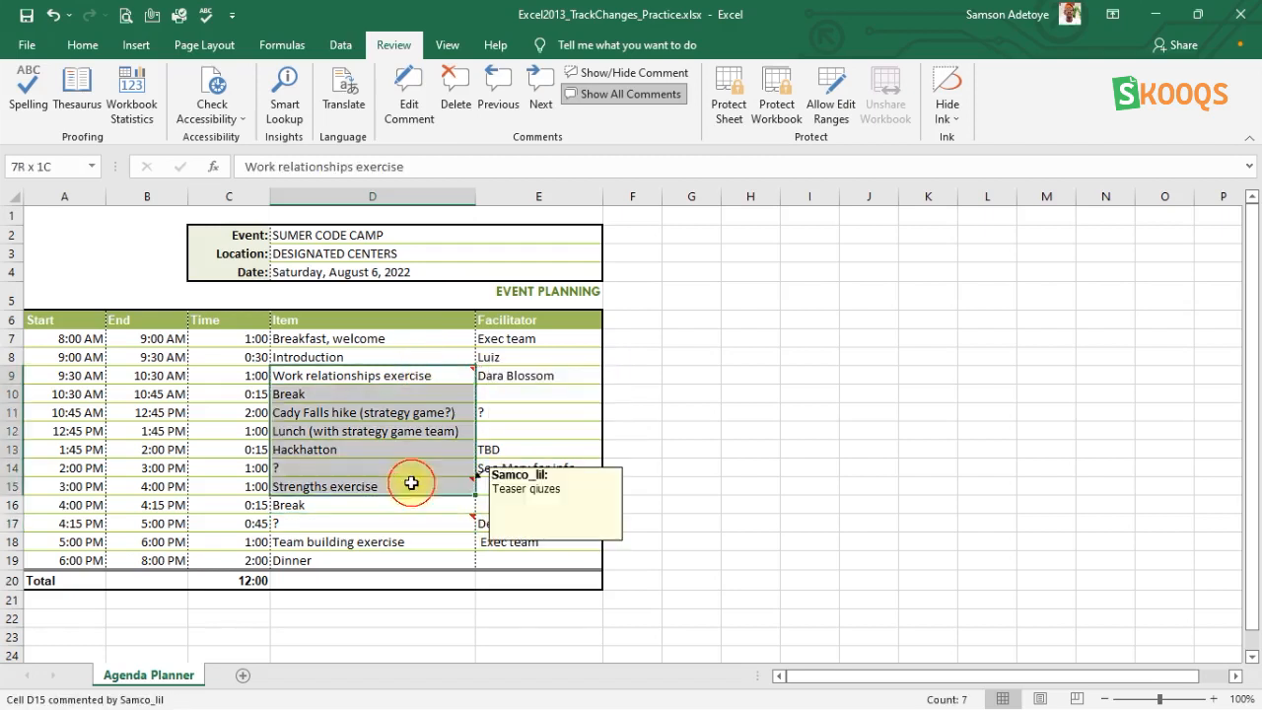
left_click(418, 374)
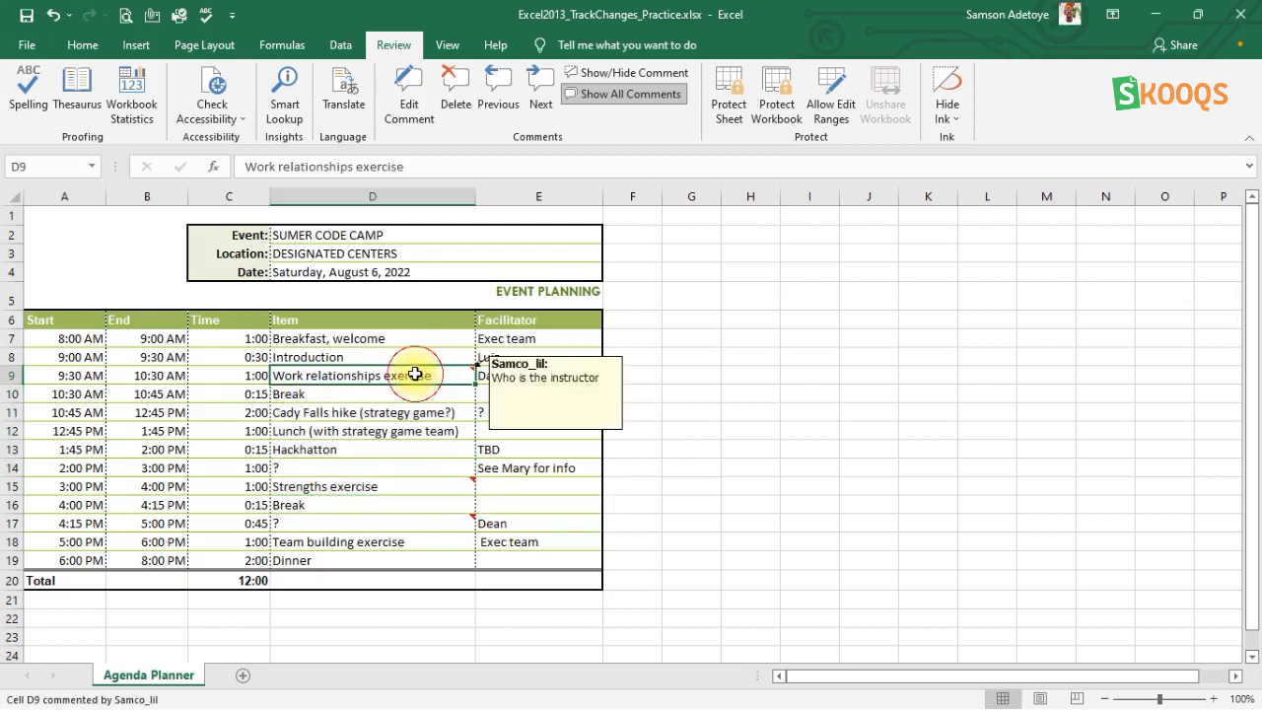
left_click(419, 489, "ctrl")
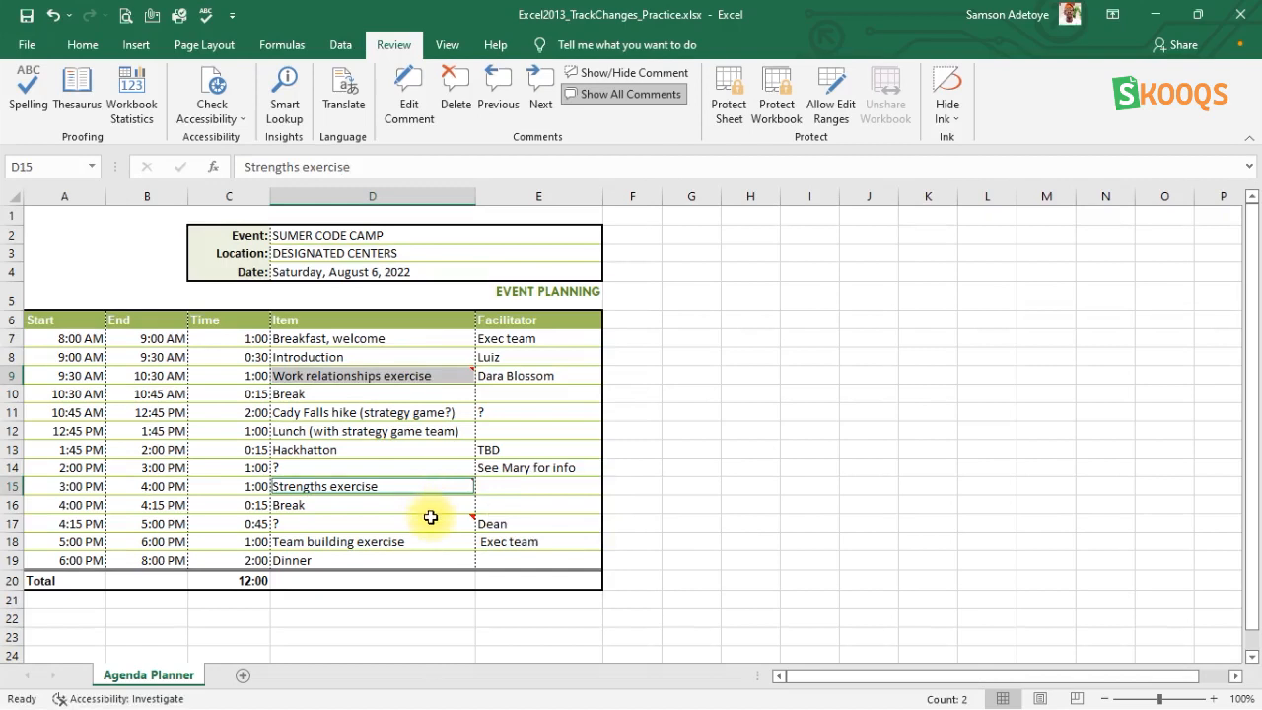
left_click(429, 523, "ctrl")
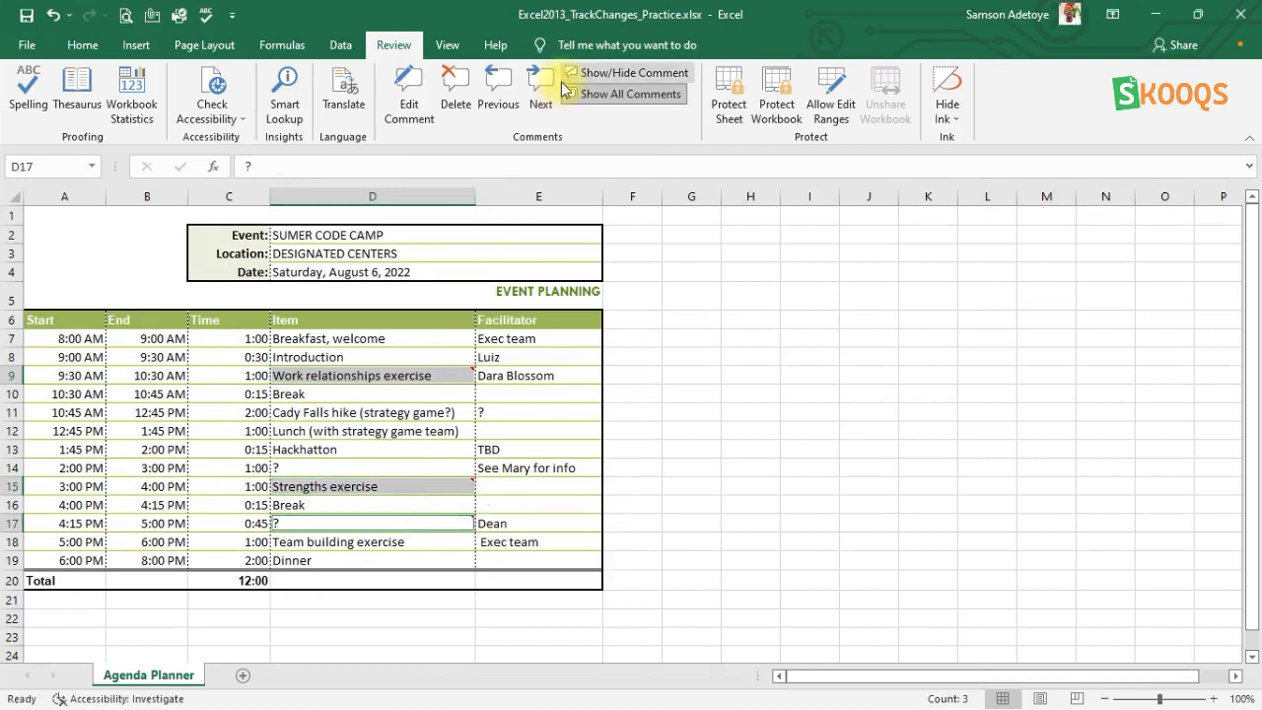
left_click(591, 77)
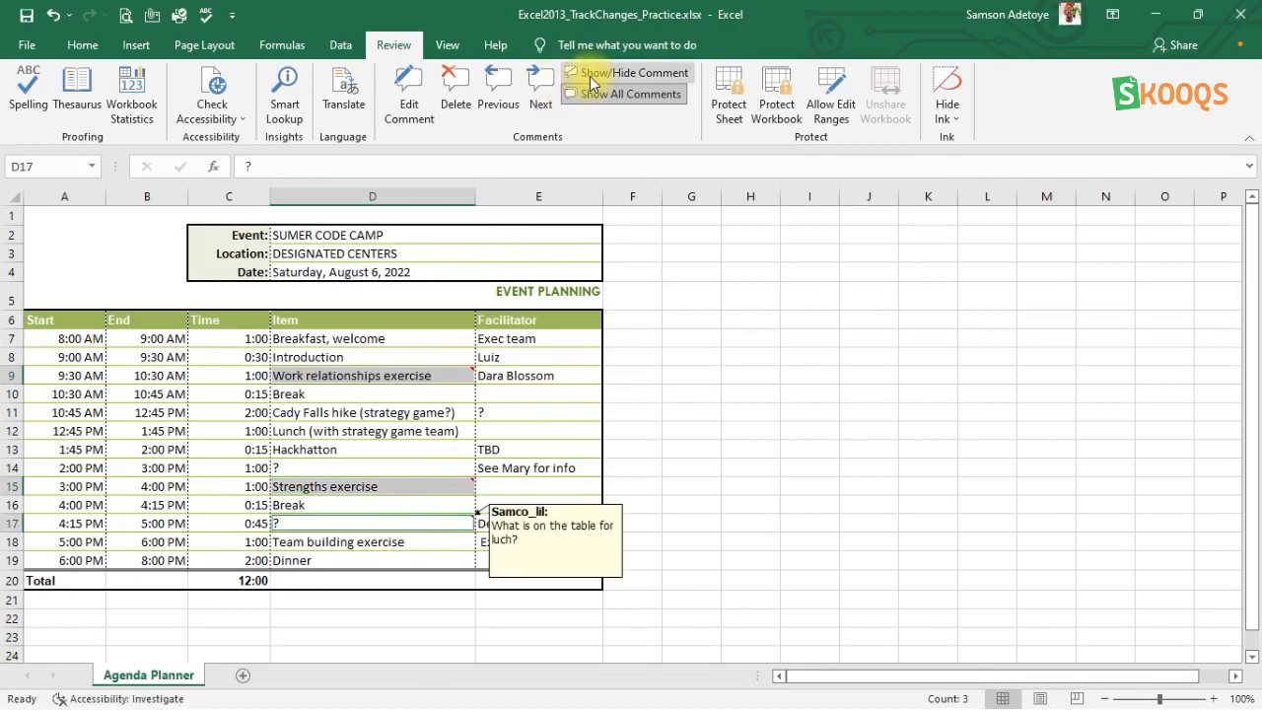
Display the comments on the Strengths exercise and Work relationships exercise cells individually.
left_click(458, 487)
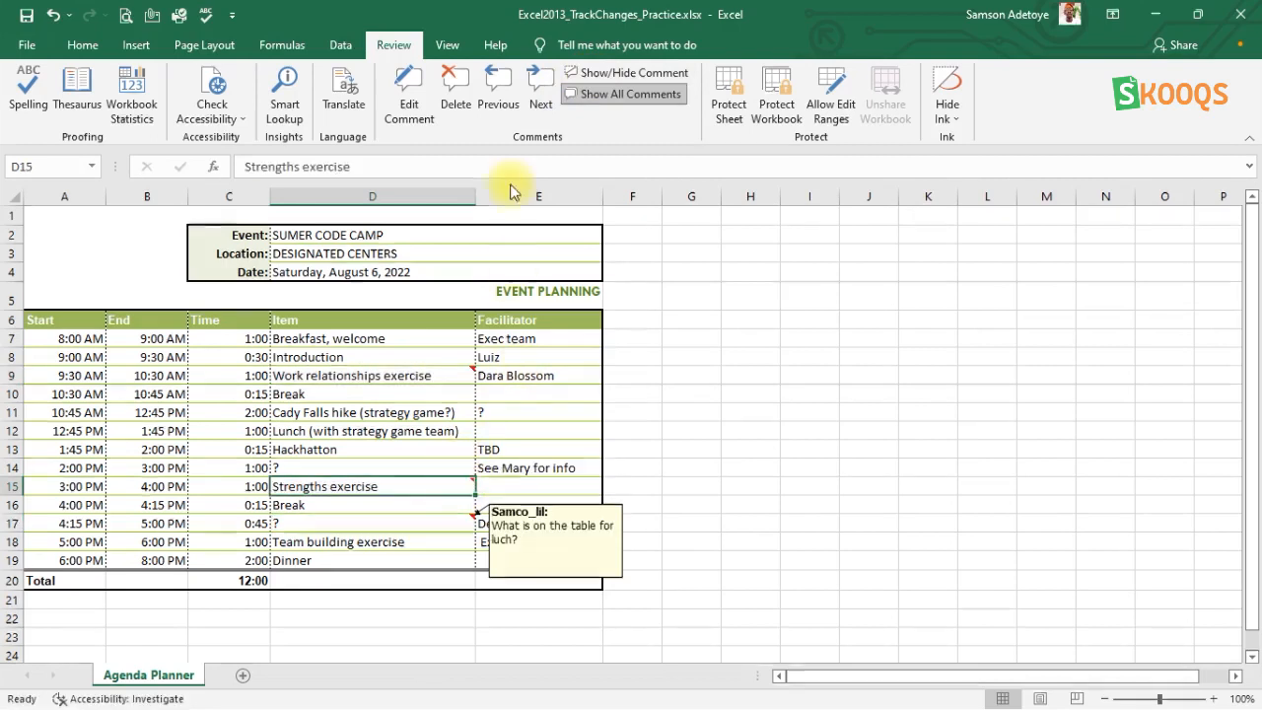
left_click(584, 74)
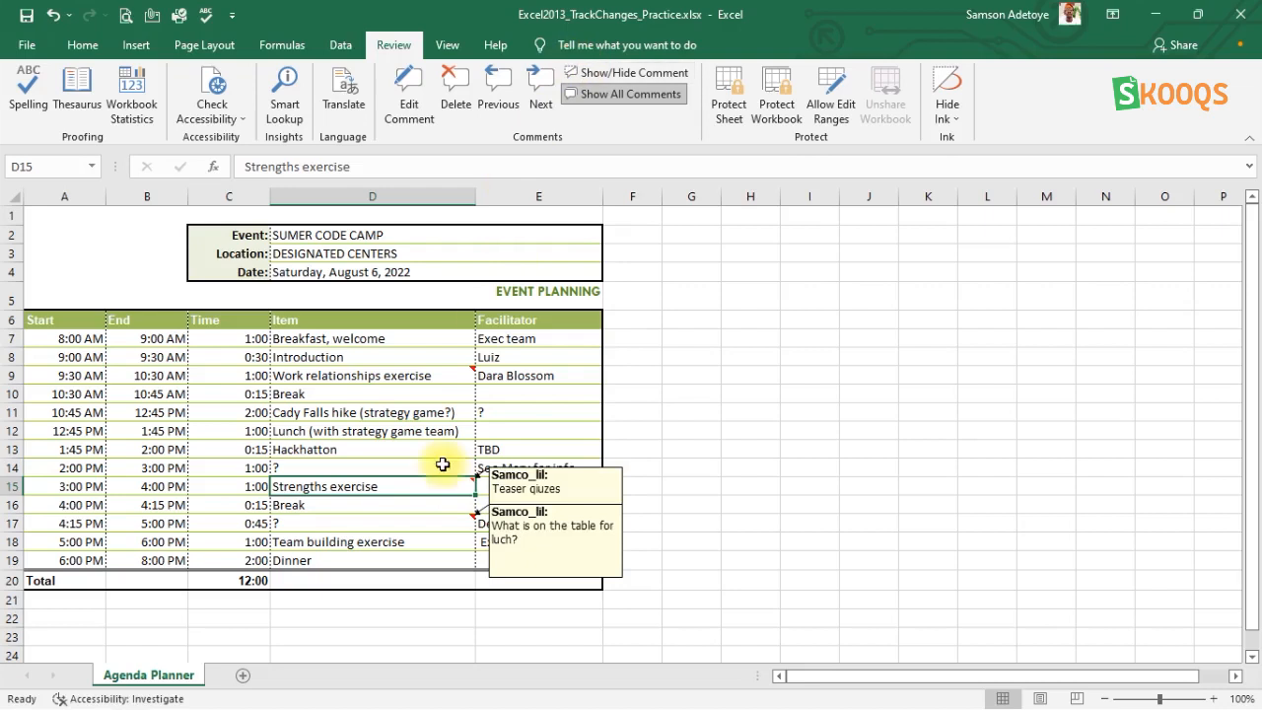
left_click(437, 376)
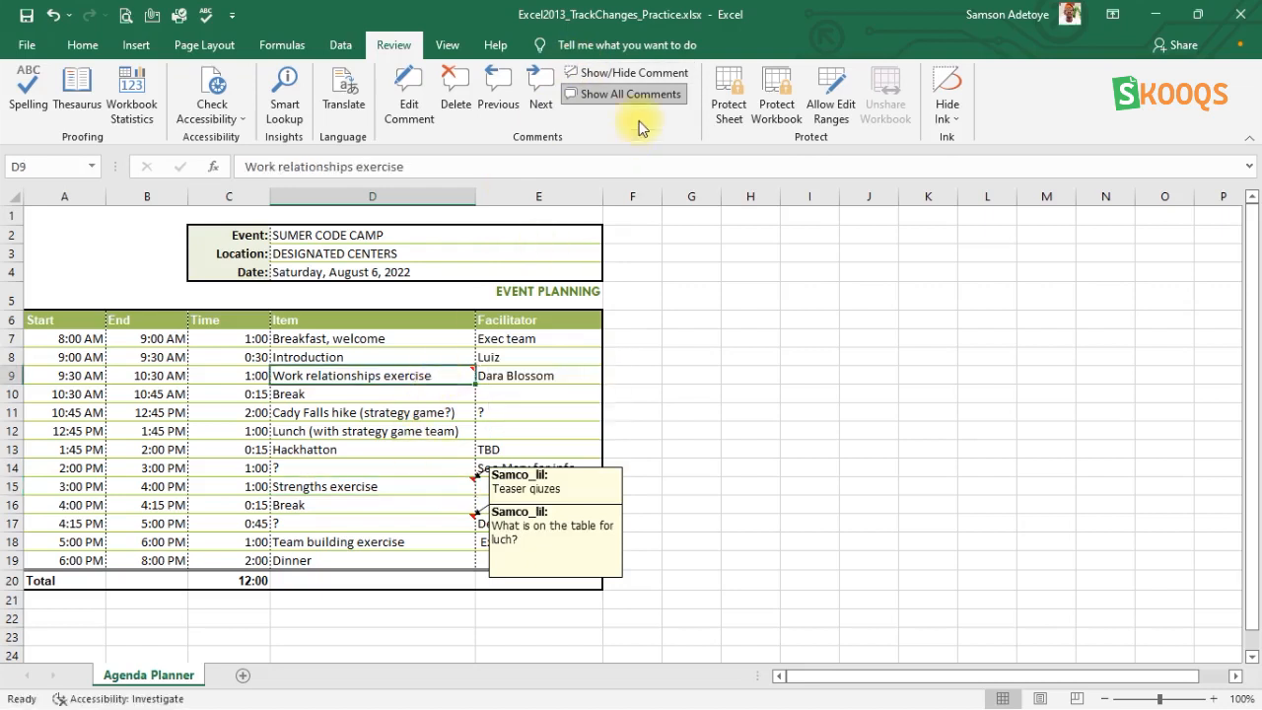
left_click(625, 76)
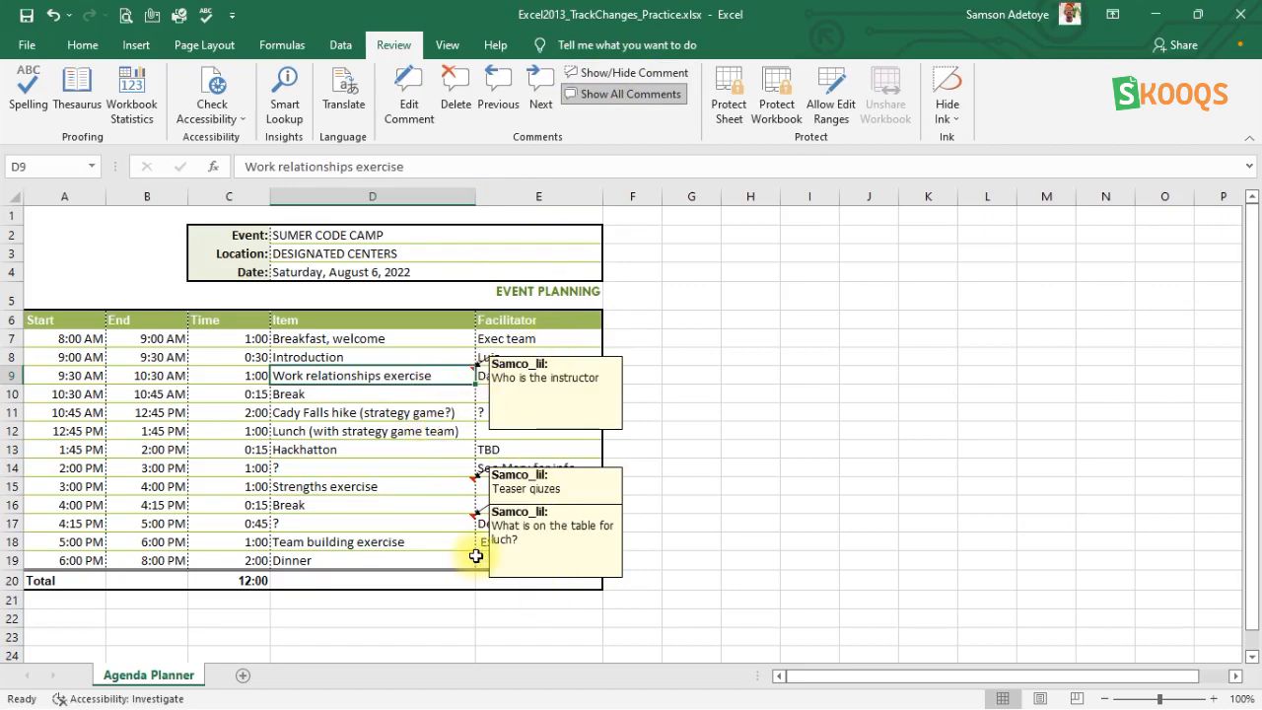
Hide the displayed comments on cells D9, D15 and D17.
left_click(594, 74)
left_click(358, 523)
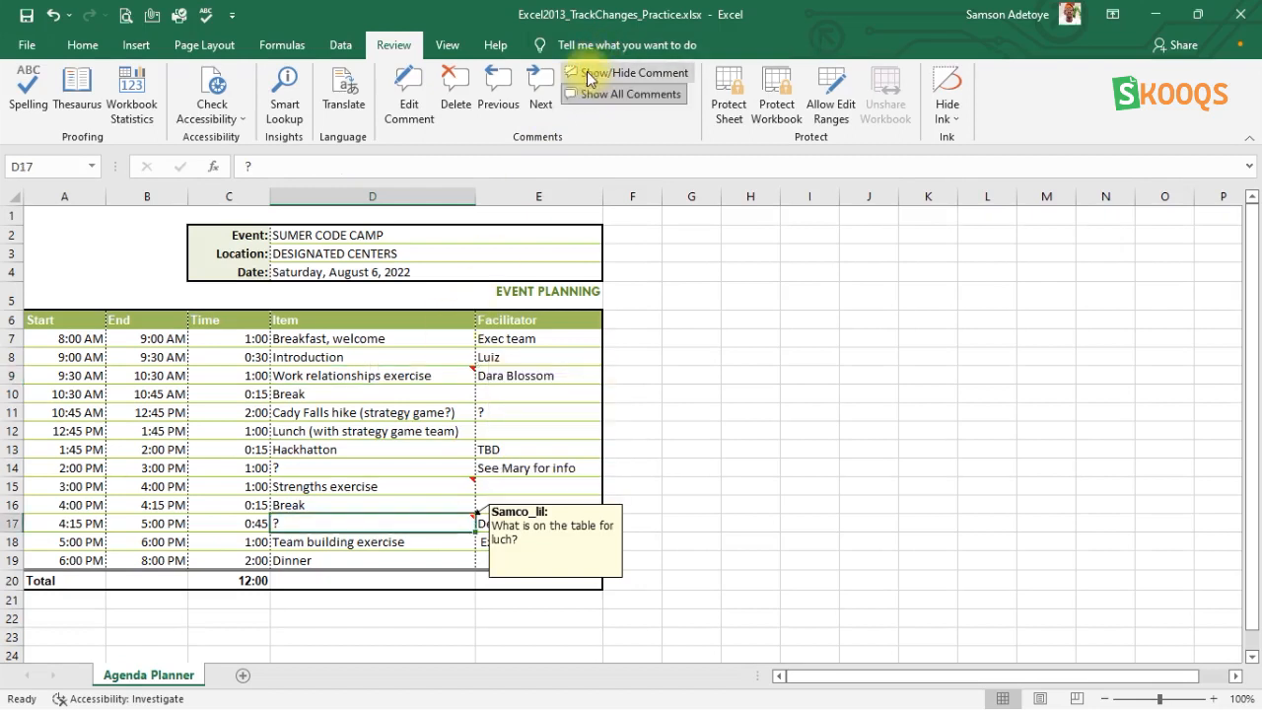
left_click(586, 76)
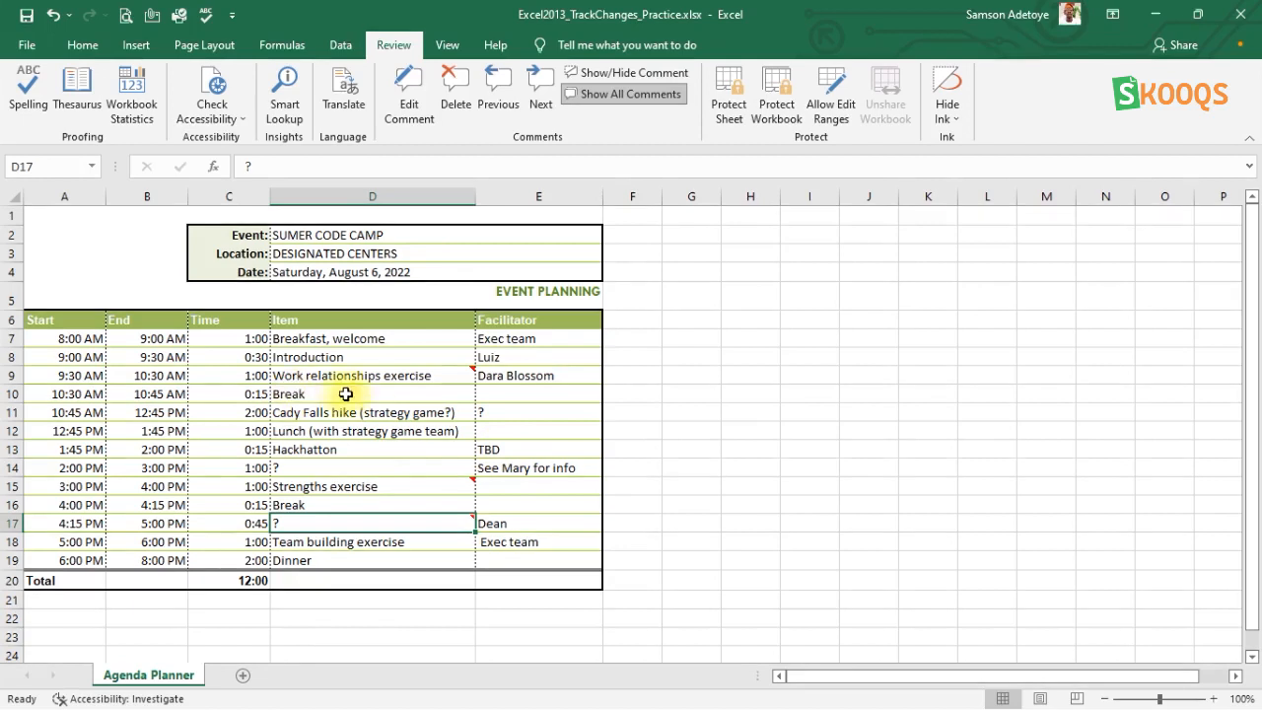
Delete the comments from cells D9, D15 and D17.
left_click(377, 376)
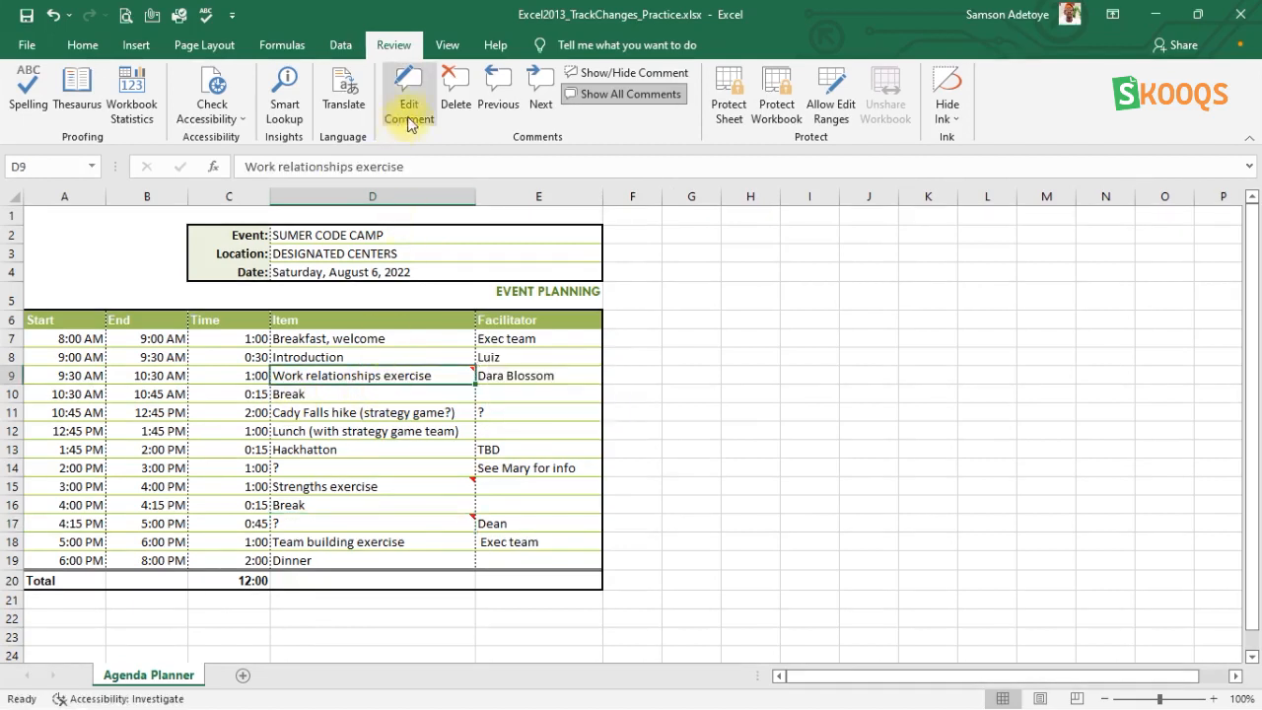
left_click(446, 93)
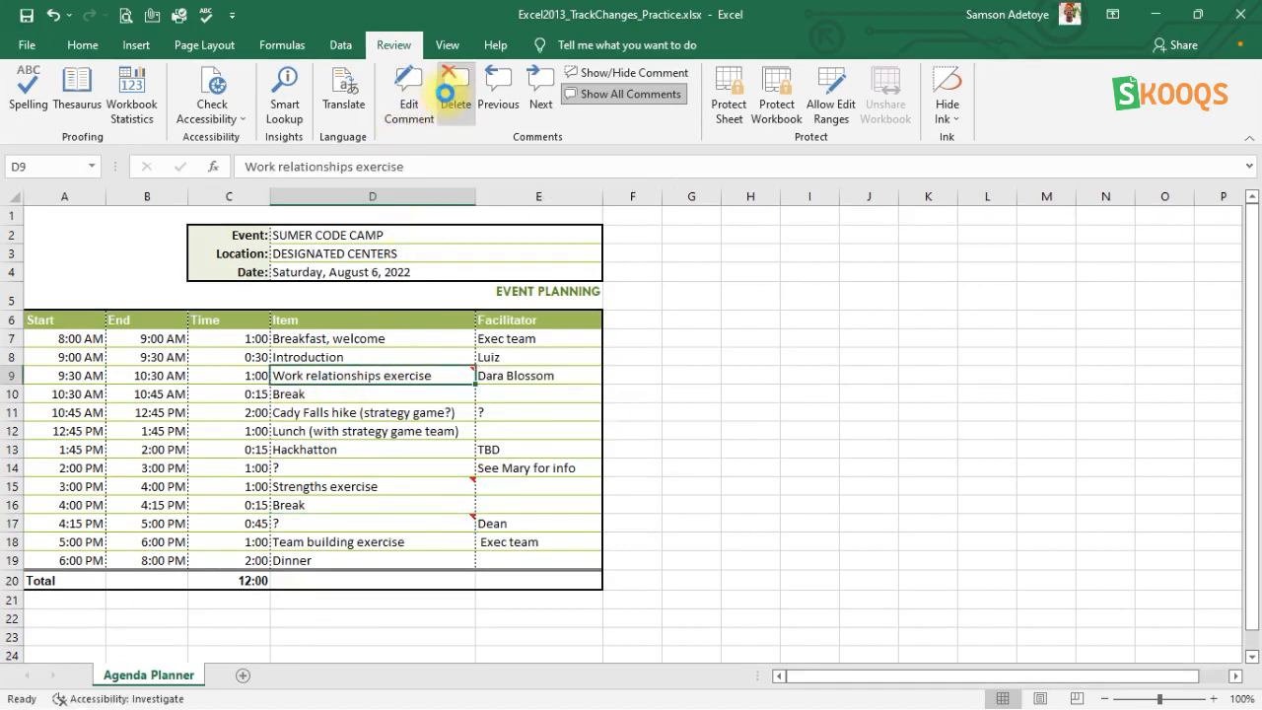
left_click(420, 490)
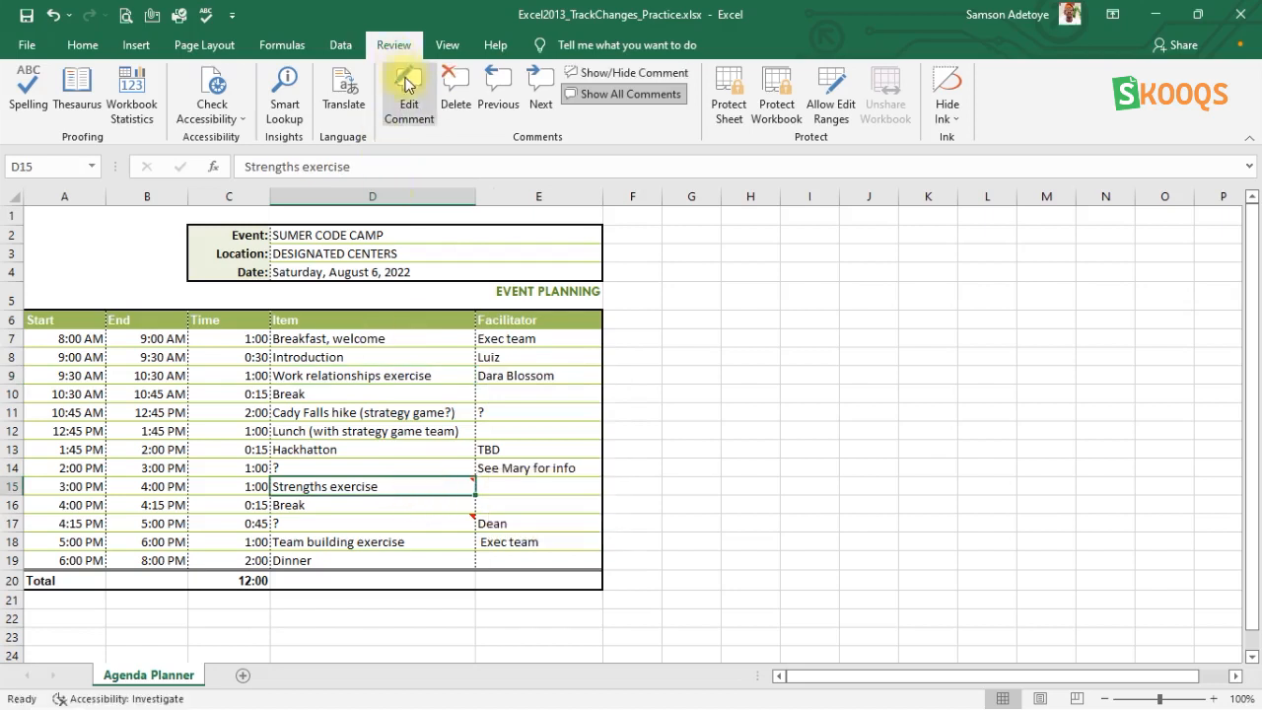
left_click(439, 81)
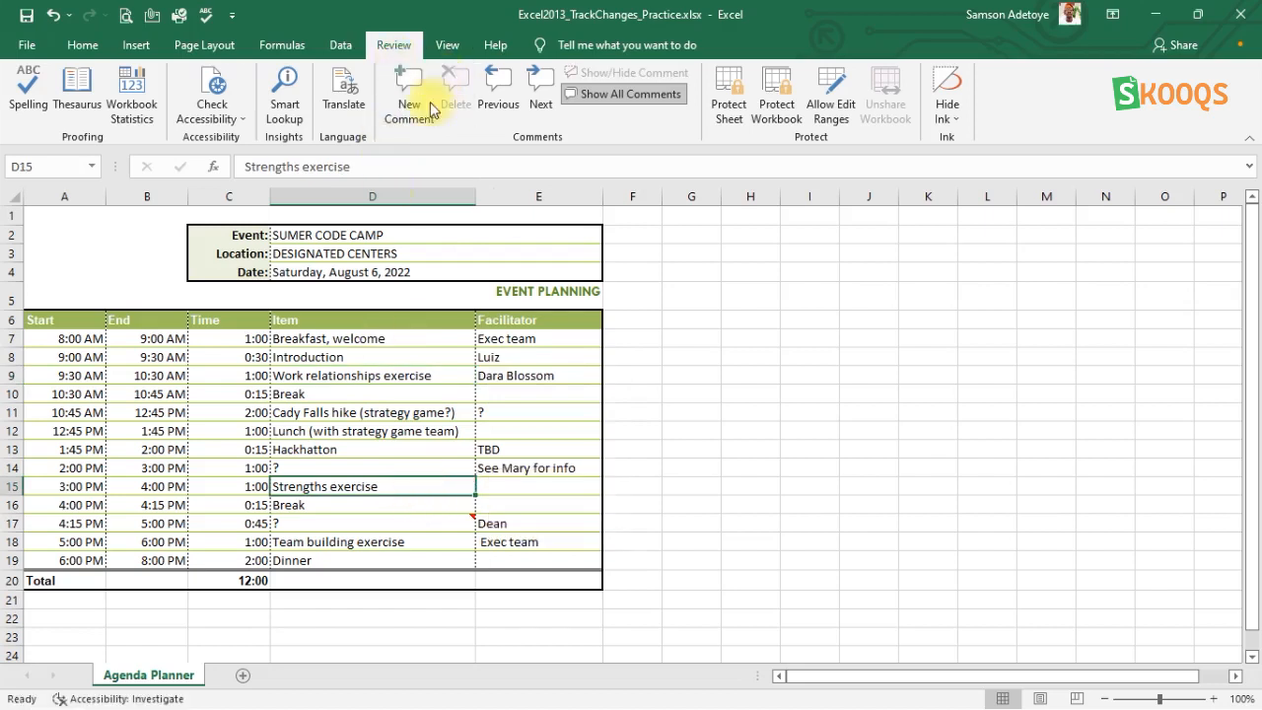
left_click(380, 523)
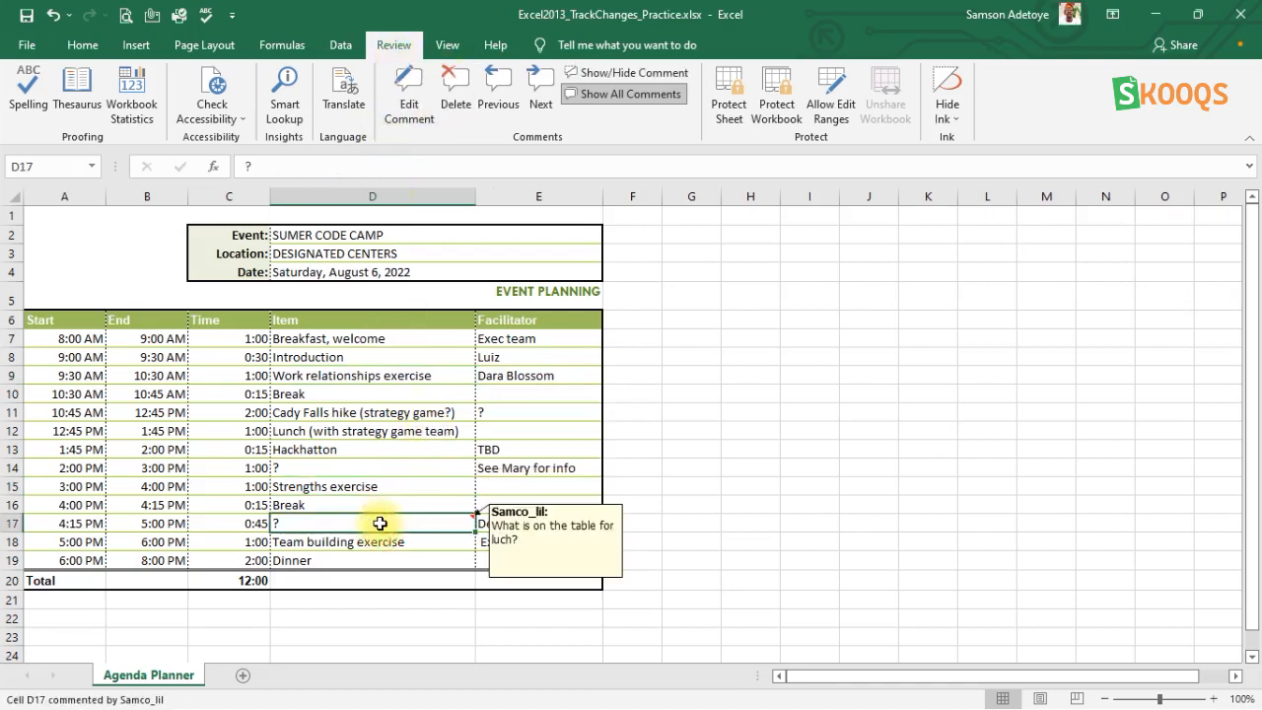
left_click(454, 81)
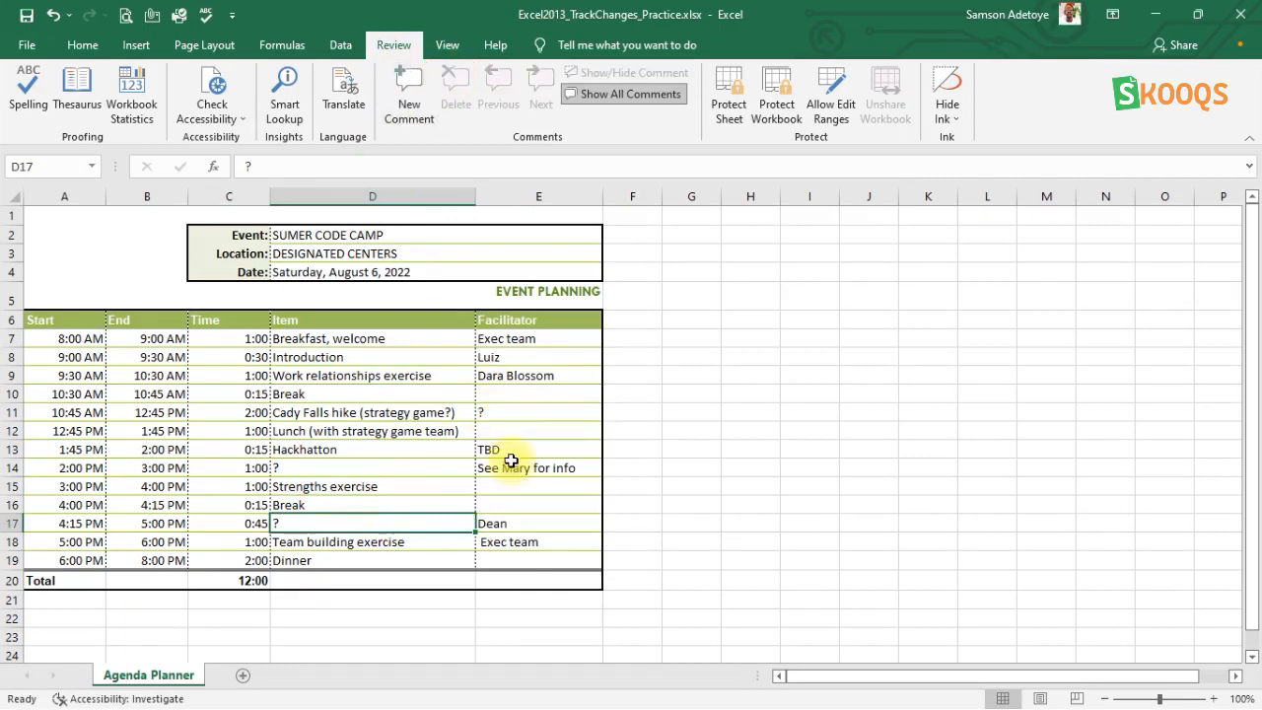
Spell-check the whole sheet, including from its beginning, and replace the misspelled item in D13 with the suggestion "Hackathon".
left_click(790, 524)
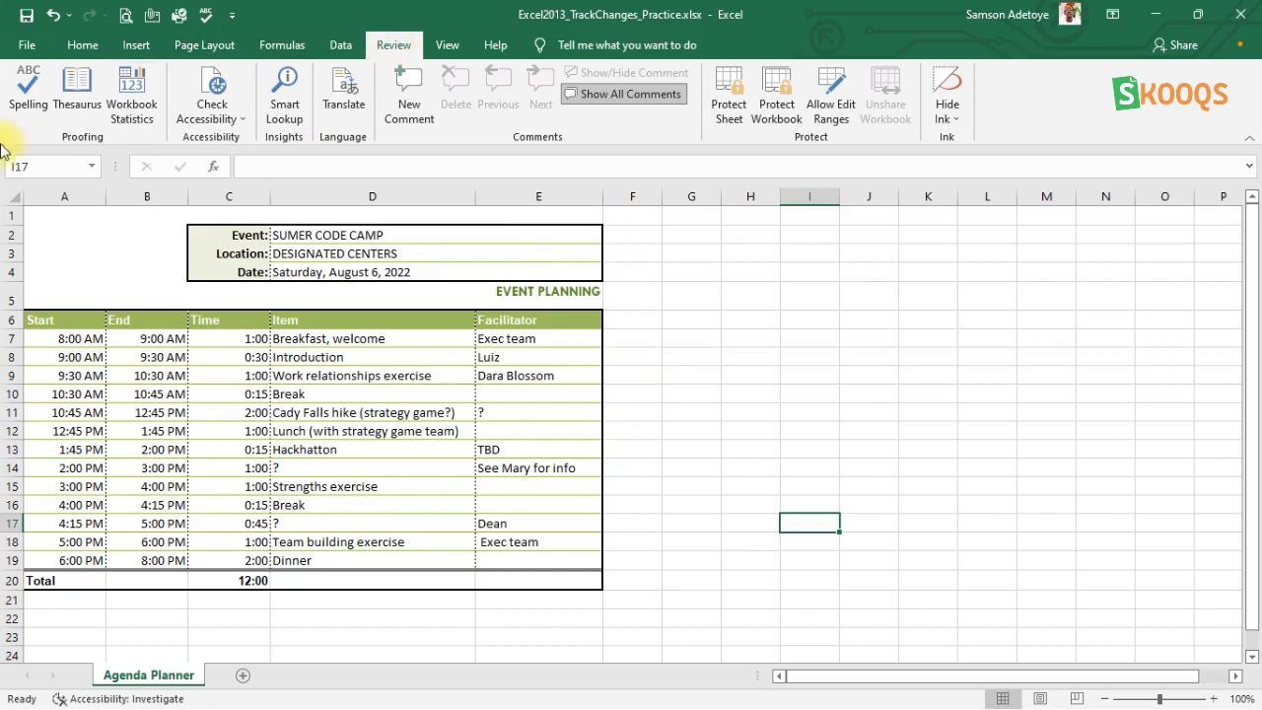
left_click(26, 89)
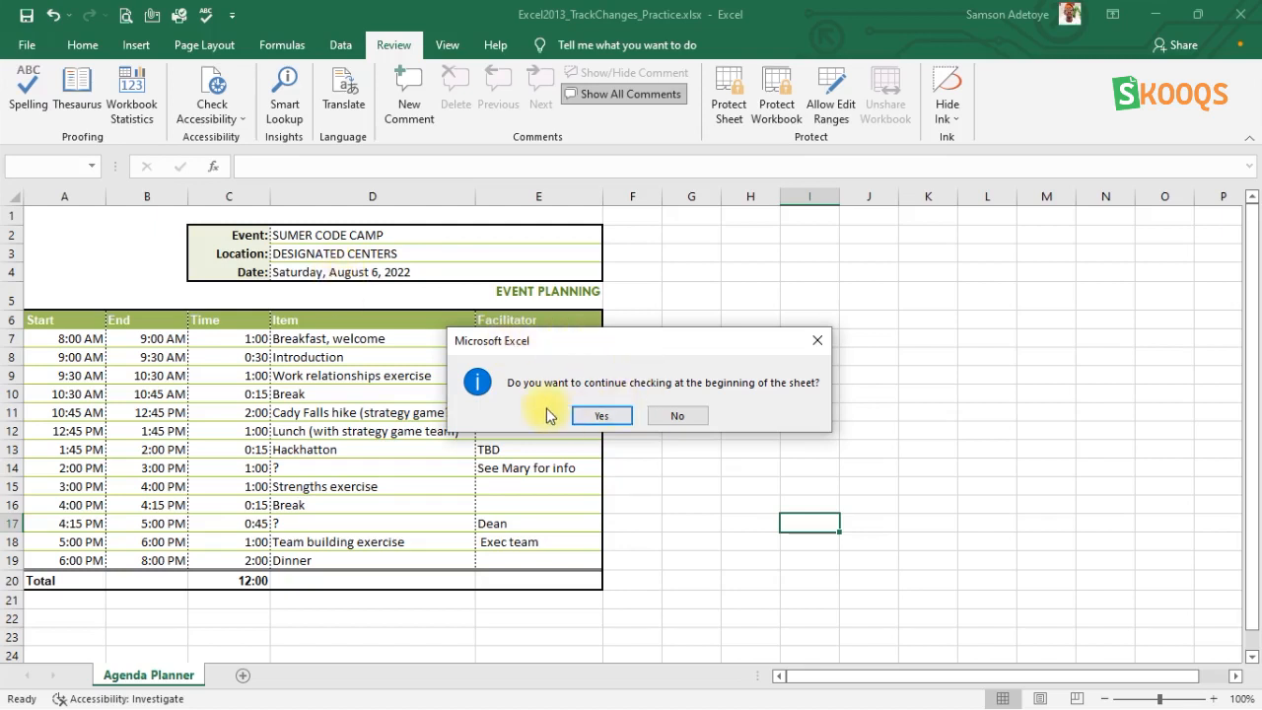
left_click(603, 416)
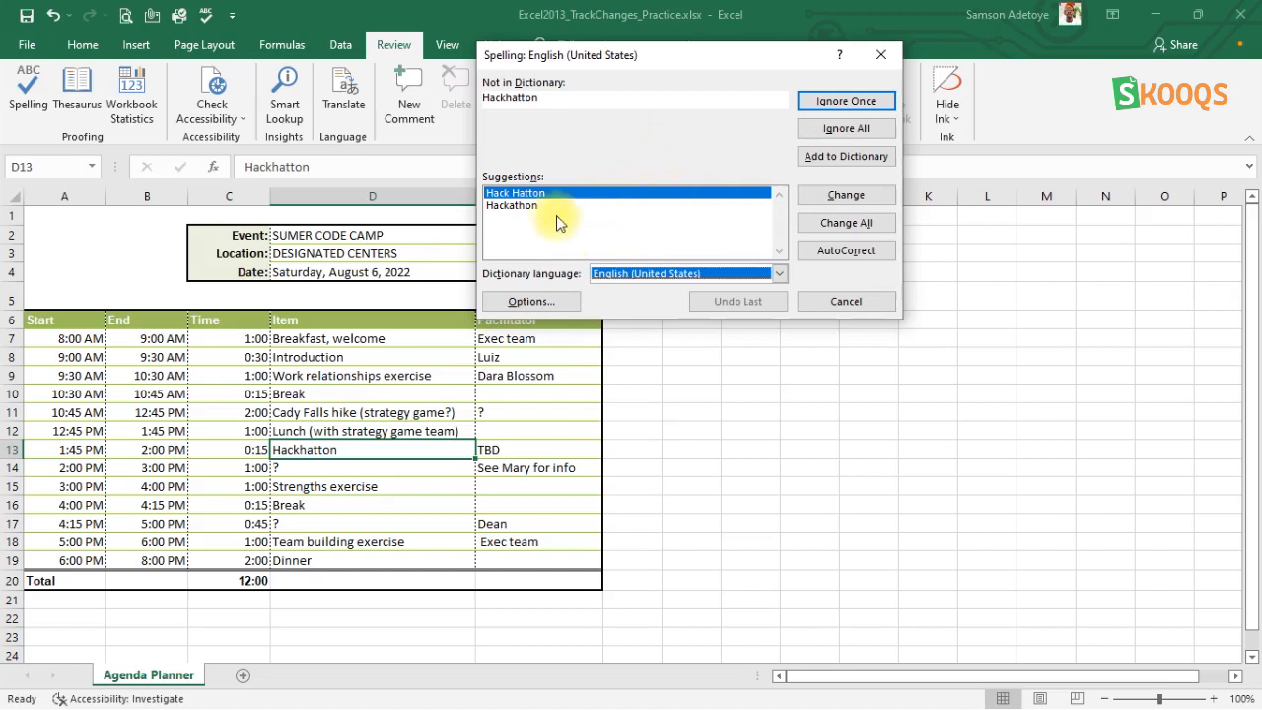
left_click(529, 205)
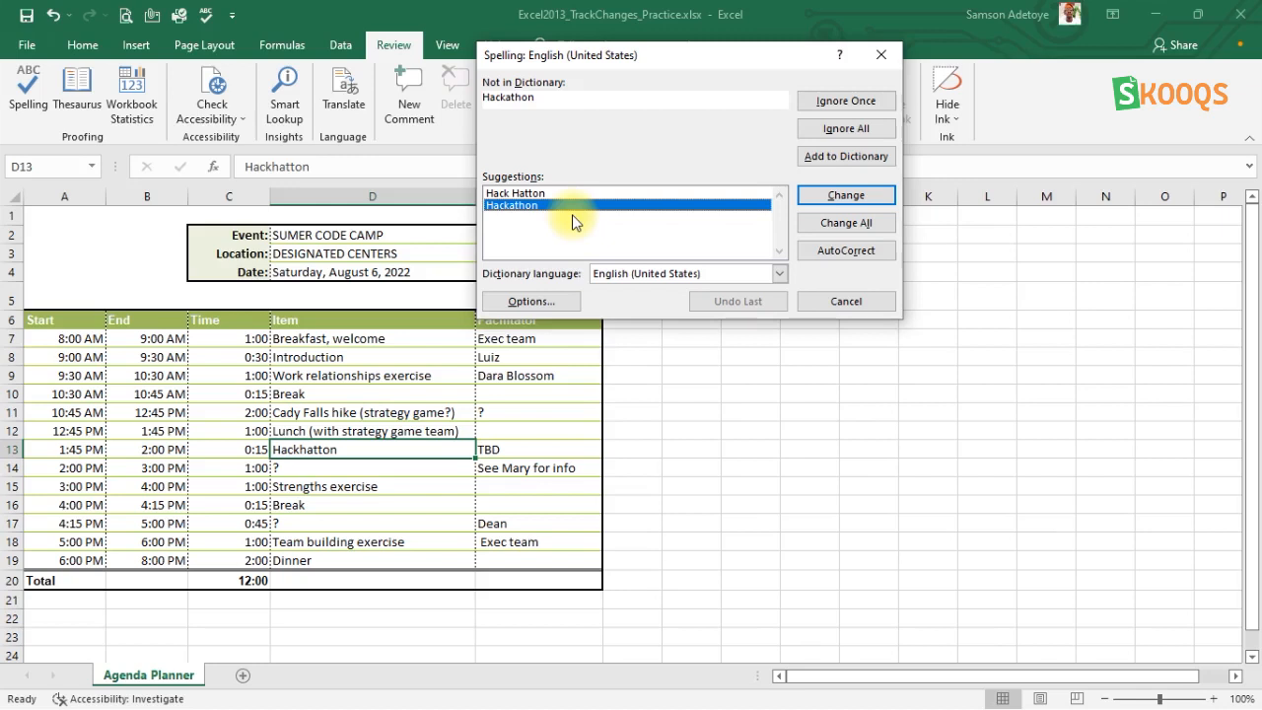
left_click(524, 194)
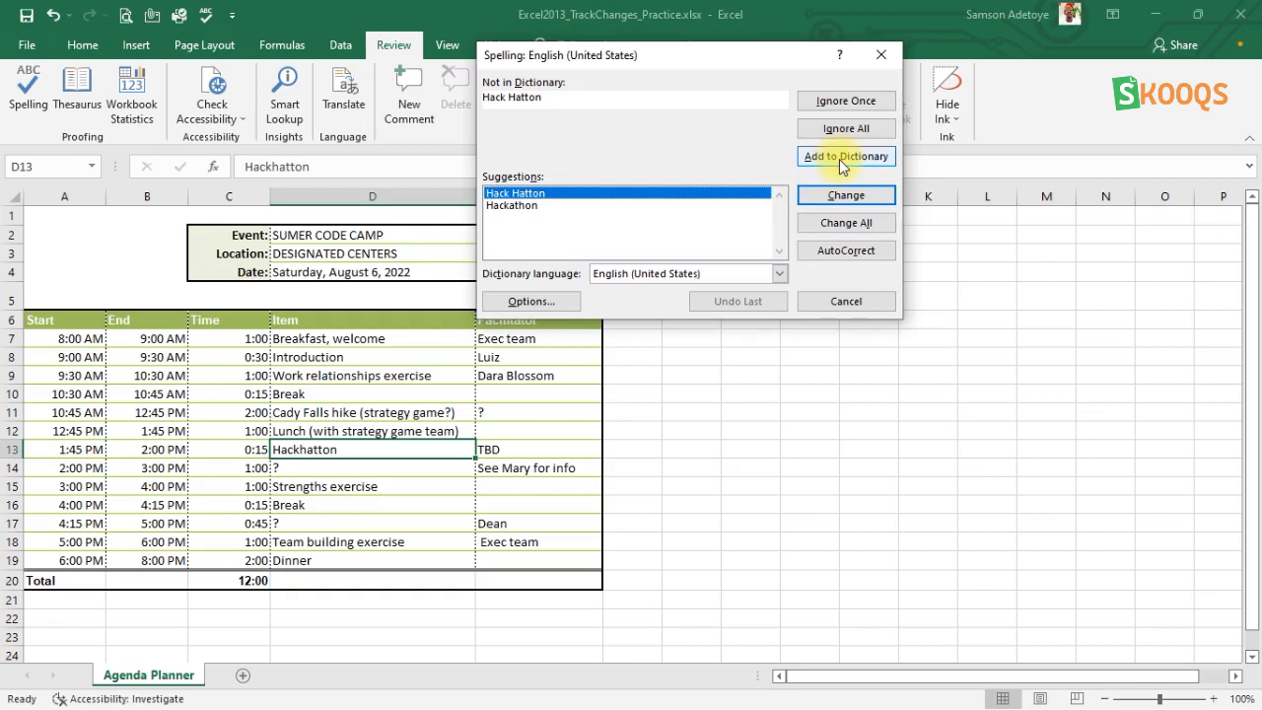
left_click(514, 206)
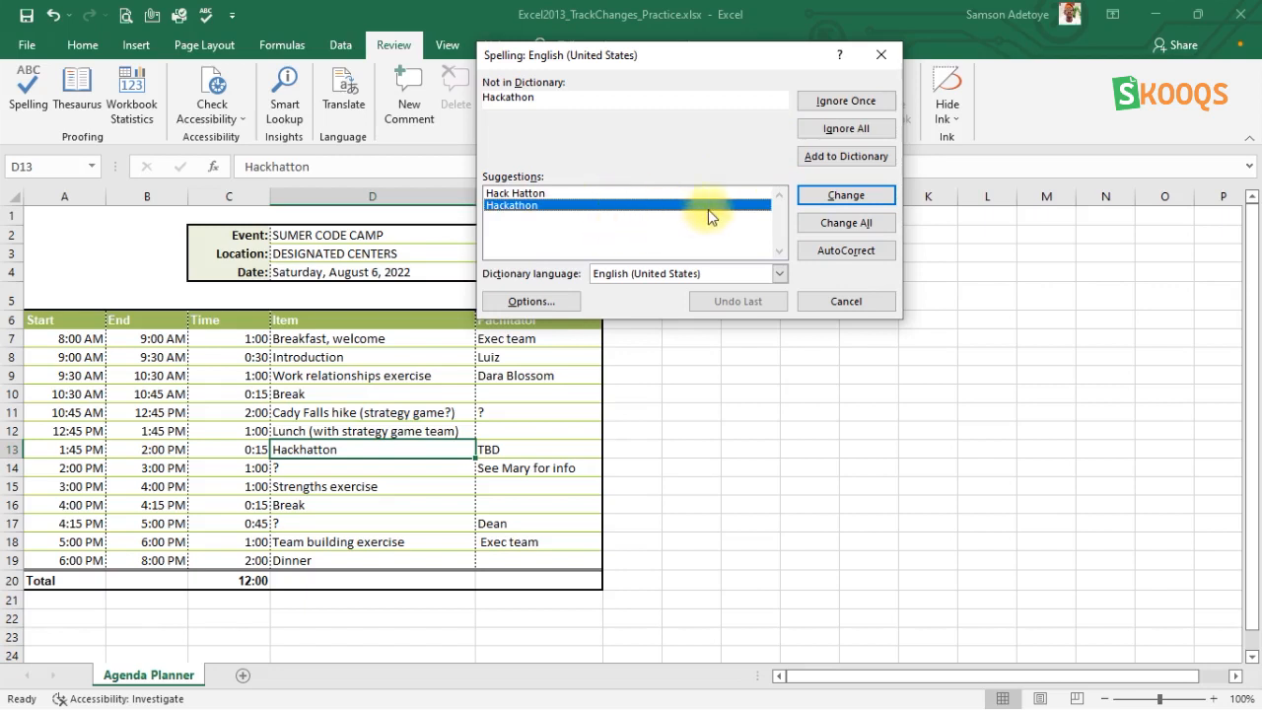
left_click(836, 194)
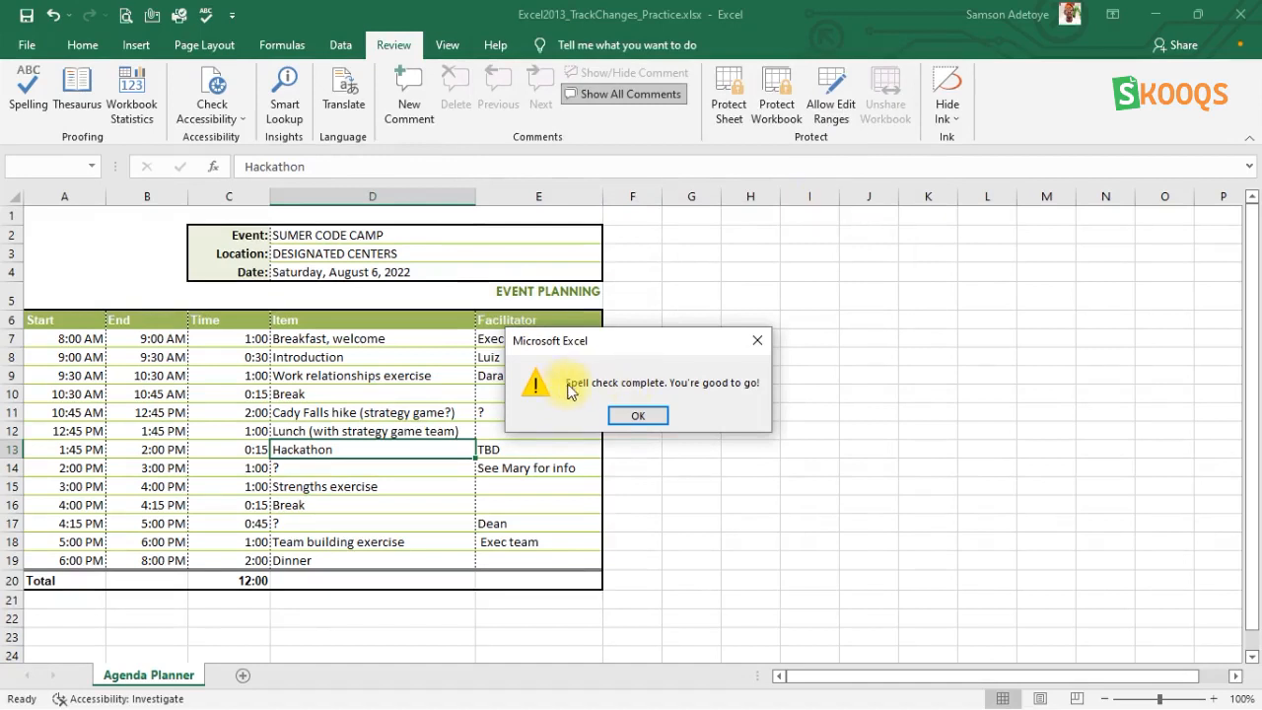
left_click(636, 417)
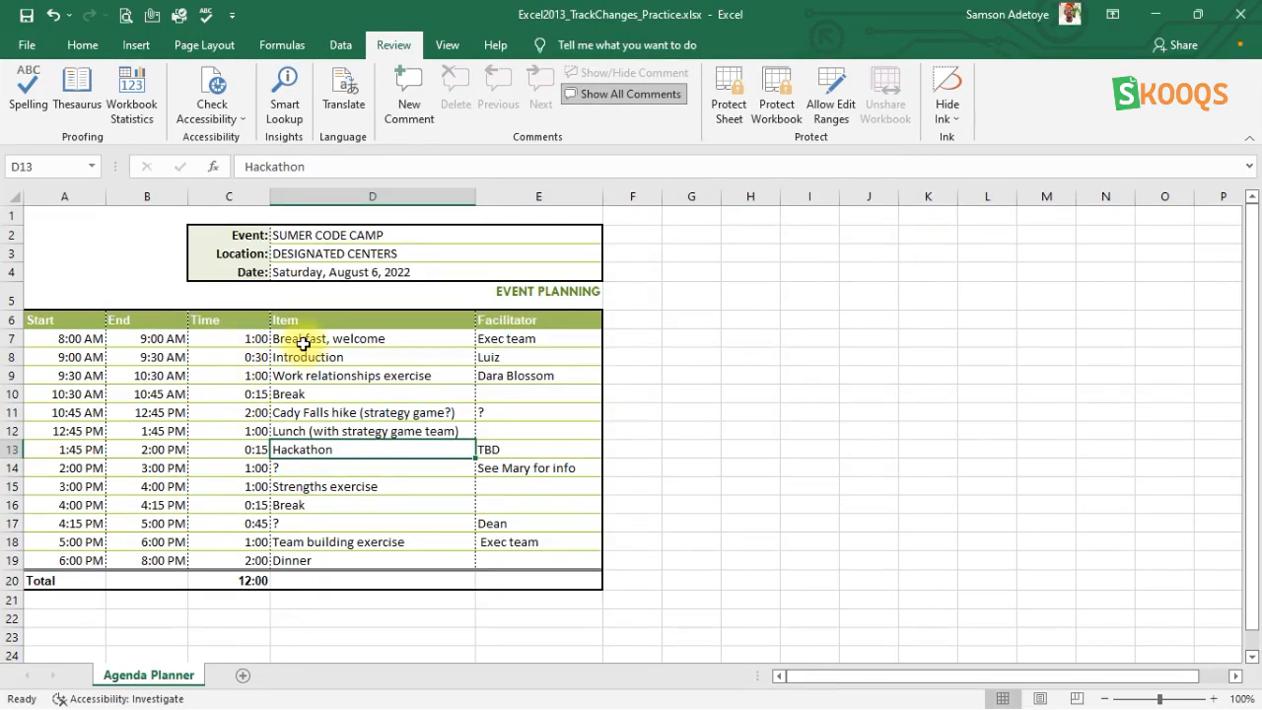
left_click(683, 319)
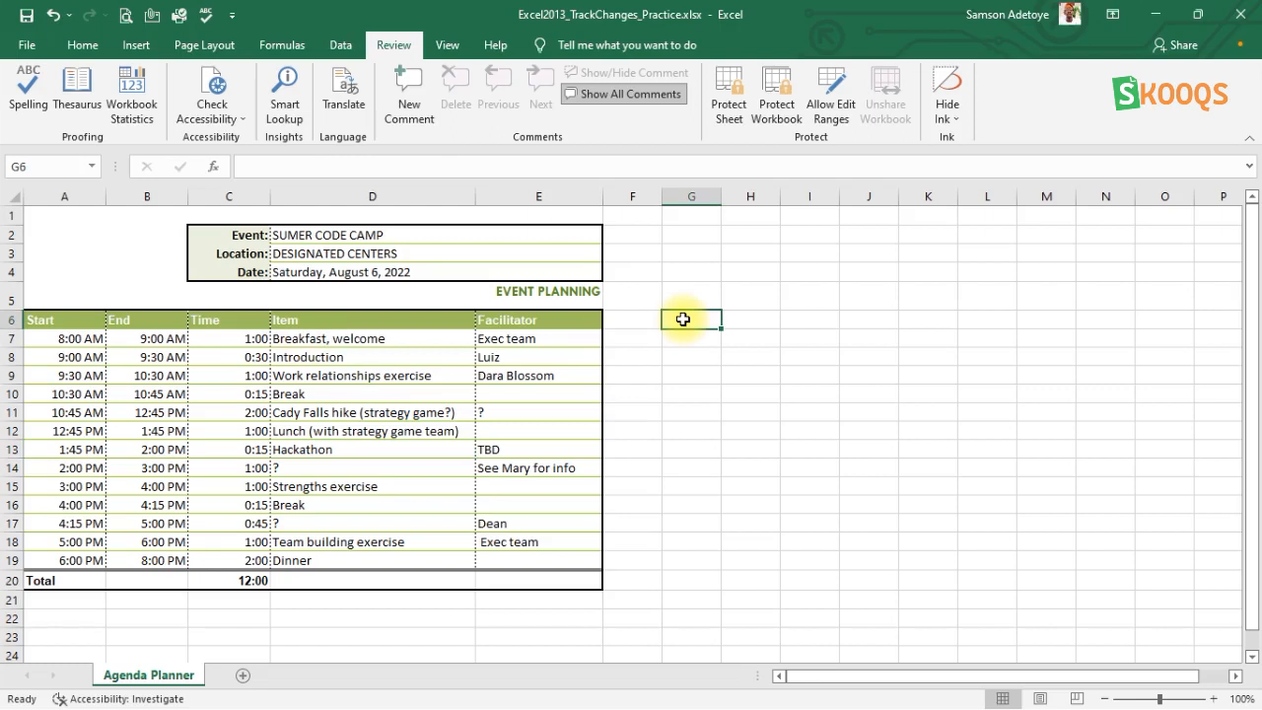
left_click(131, 252)
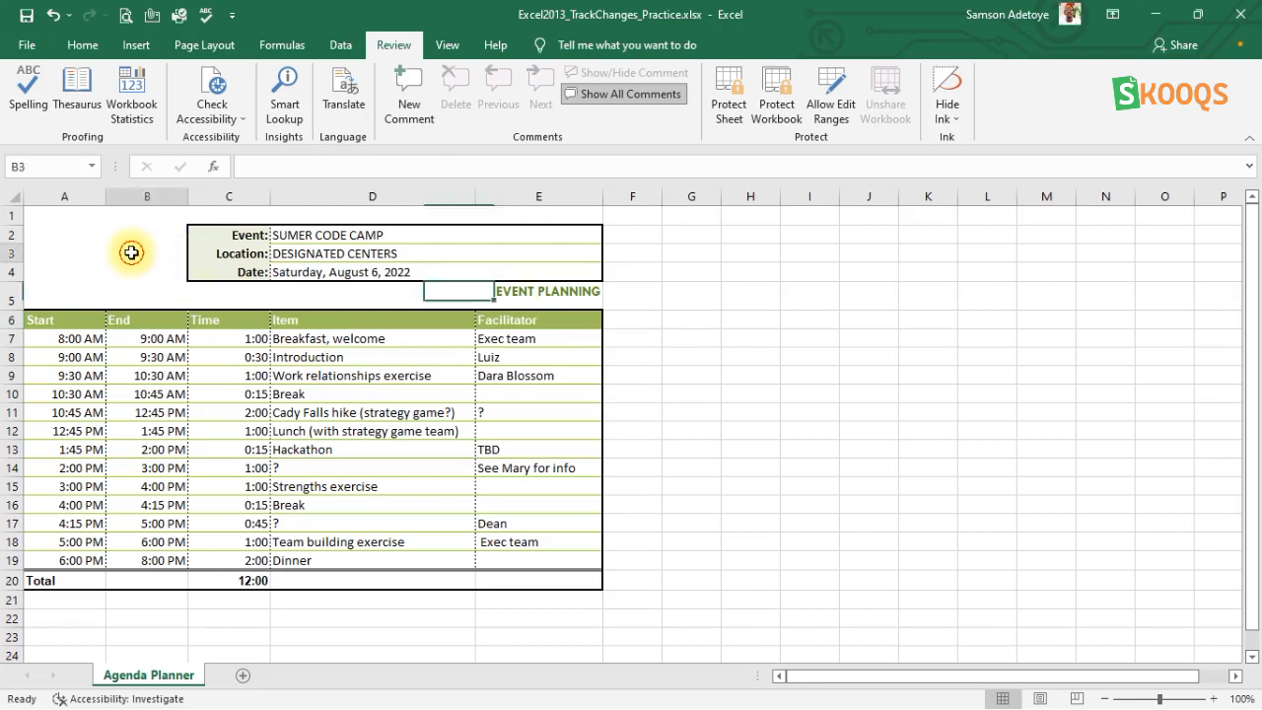
left_click(90, 249)
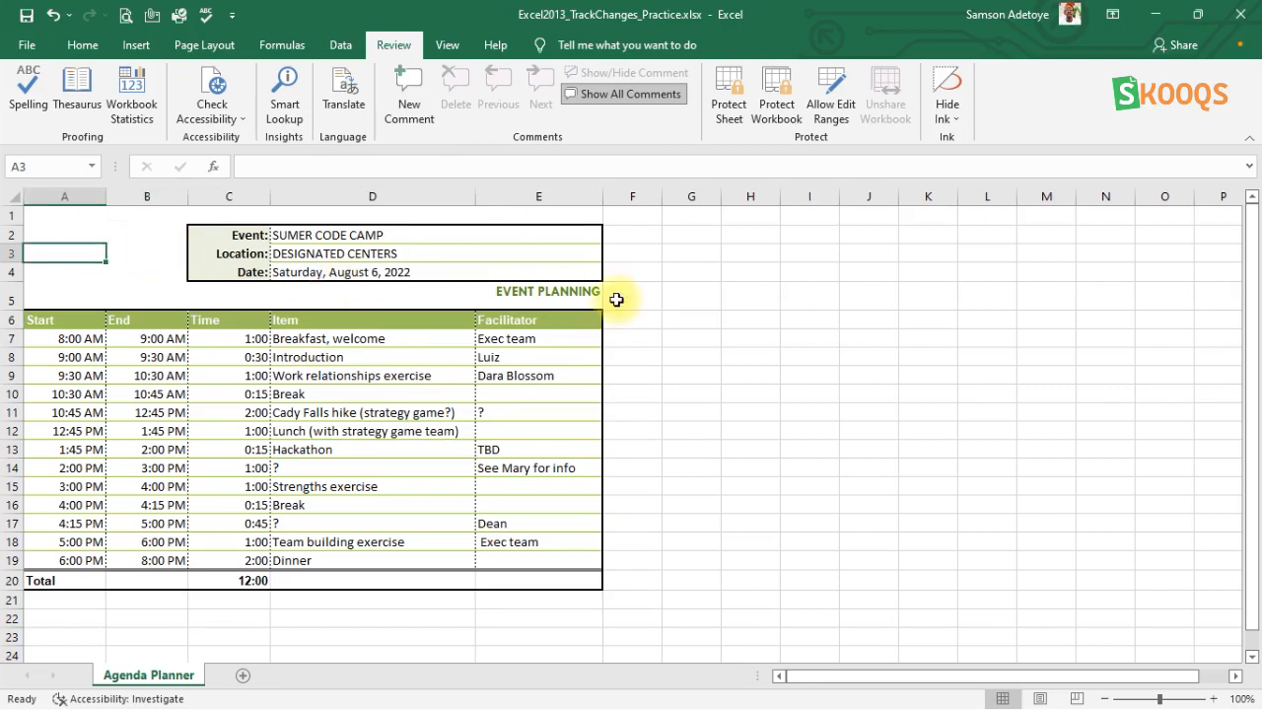
left_click(800, 376)
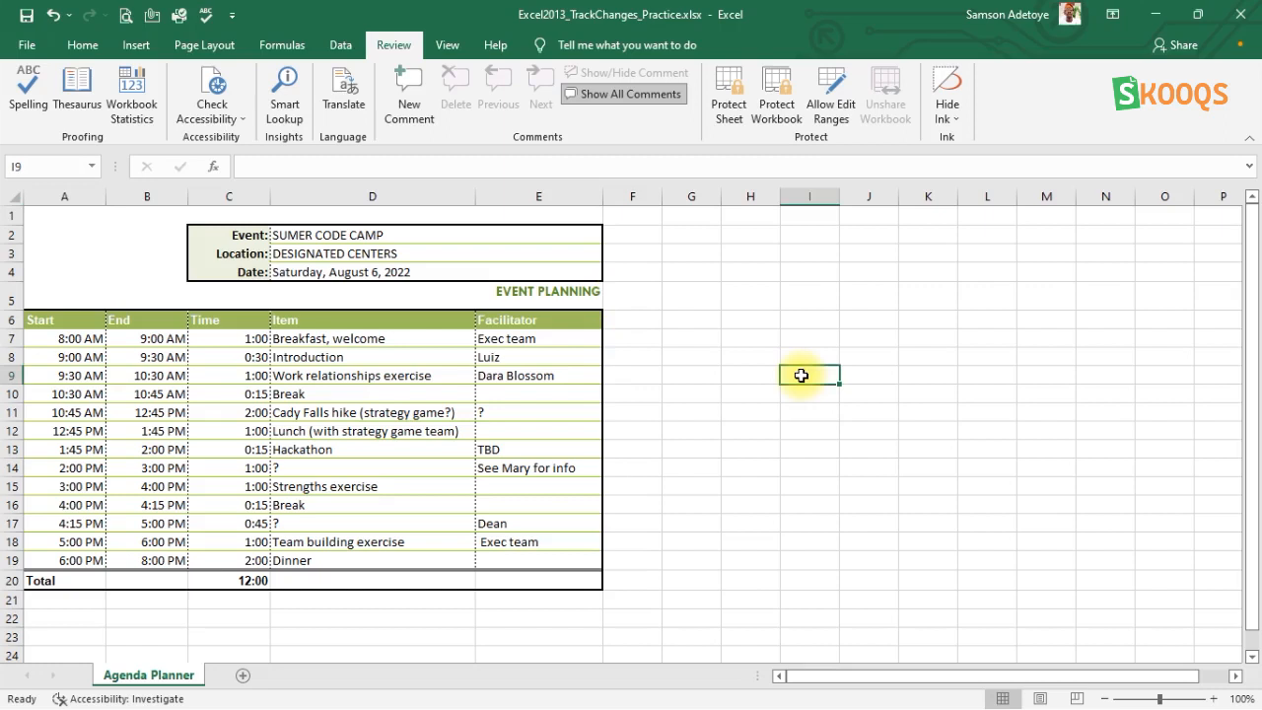
Save the workbook and run the Document Inspector on it with all the listed content types selected.
left_click(26, 46)
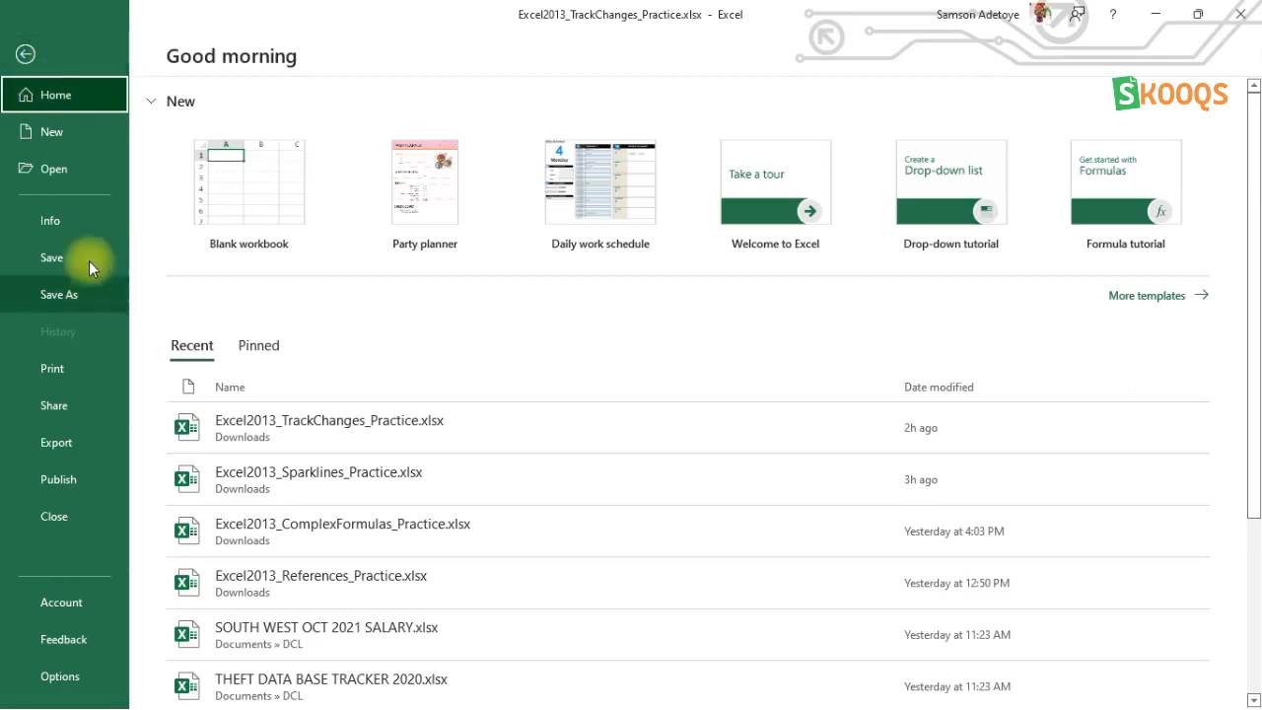
left_click(57, 225)
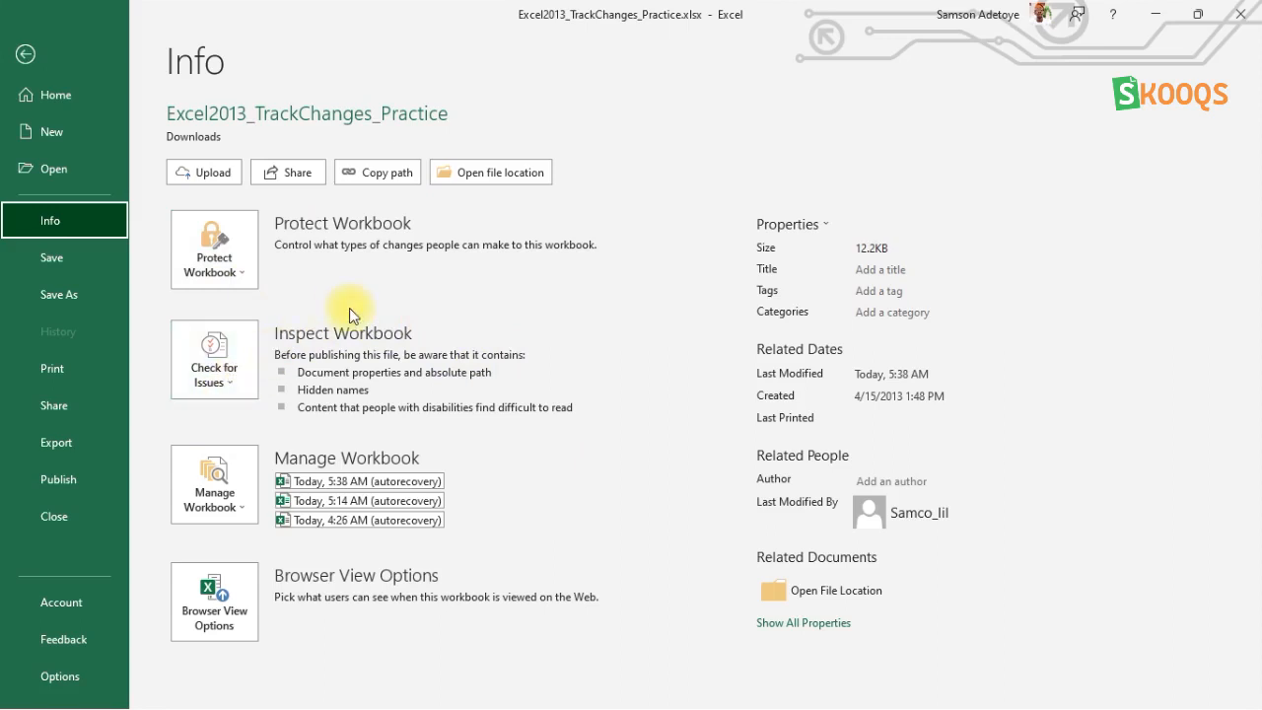
left_click(232, 348)
left_click(241, 420)
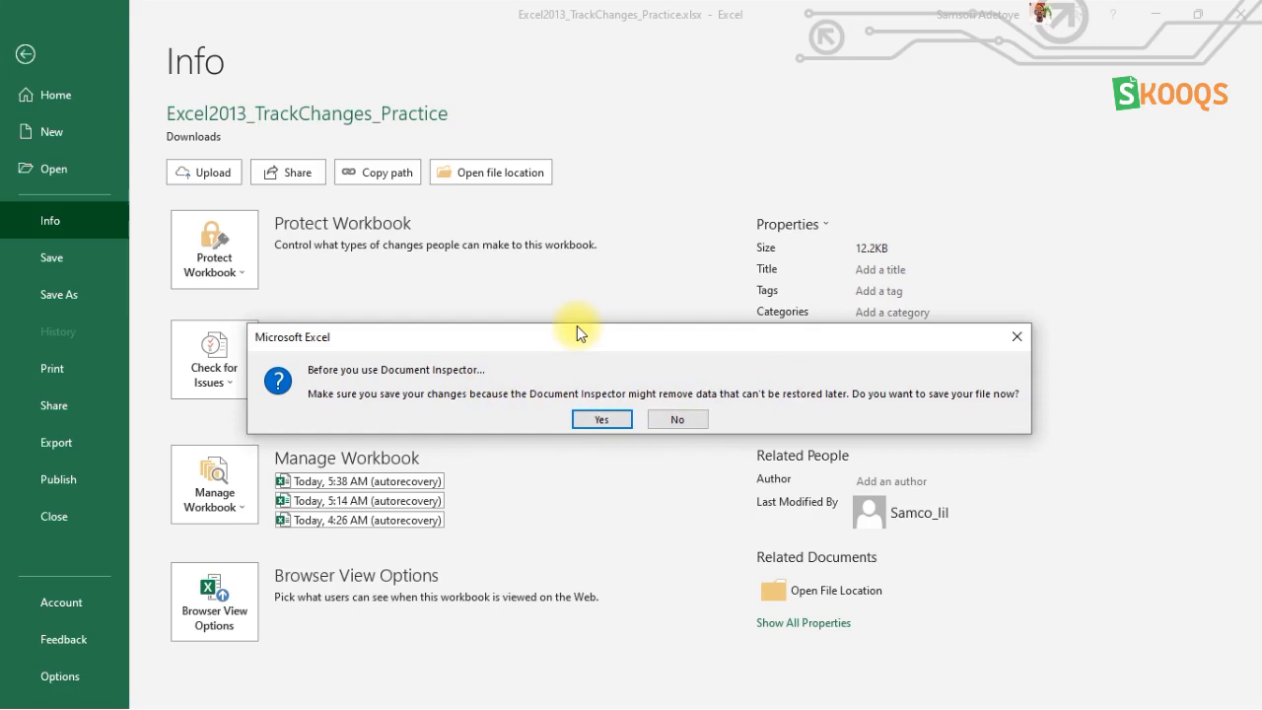
left_click(600, 419)
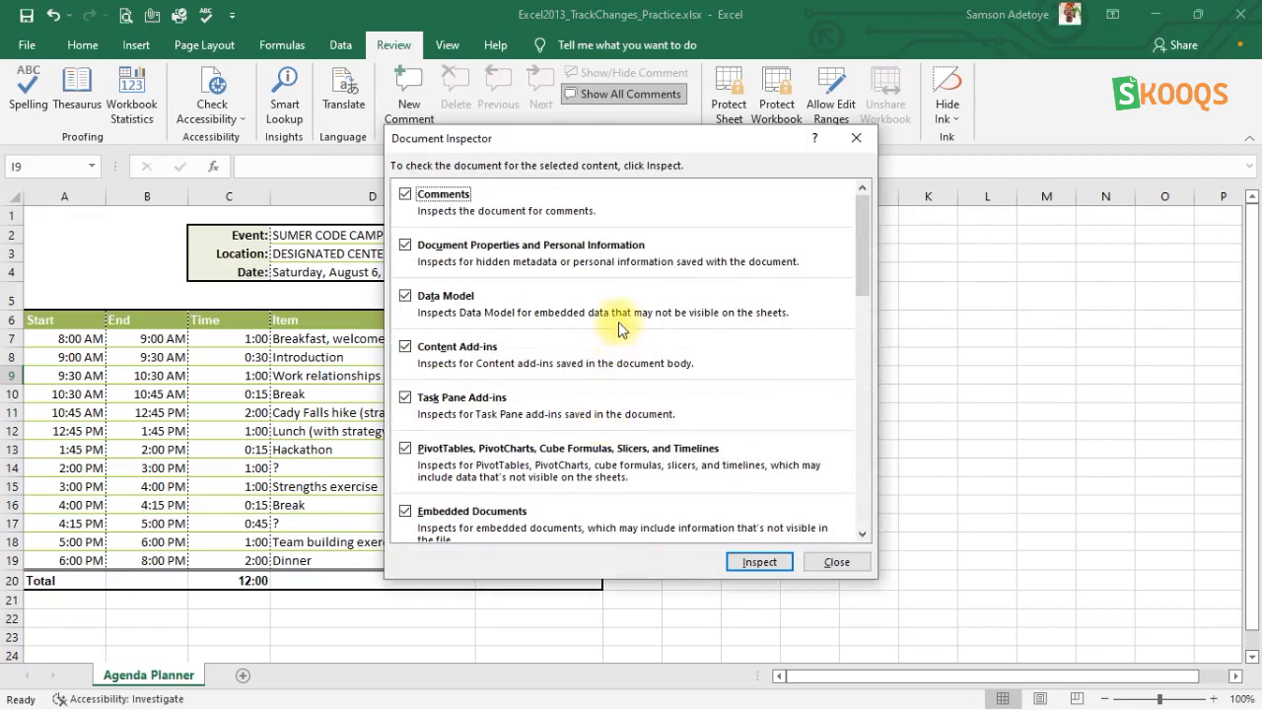
scroll(629, 314, "down", 3)
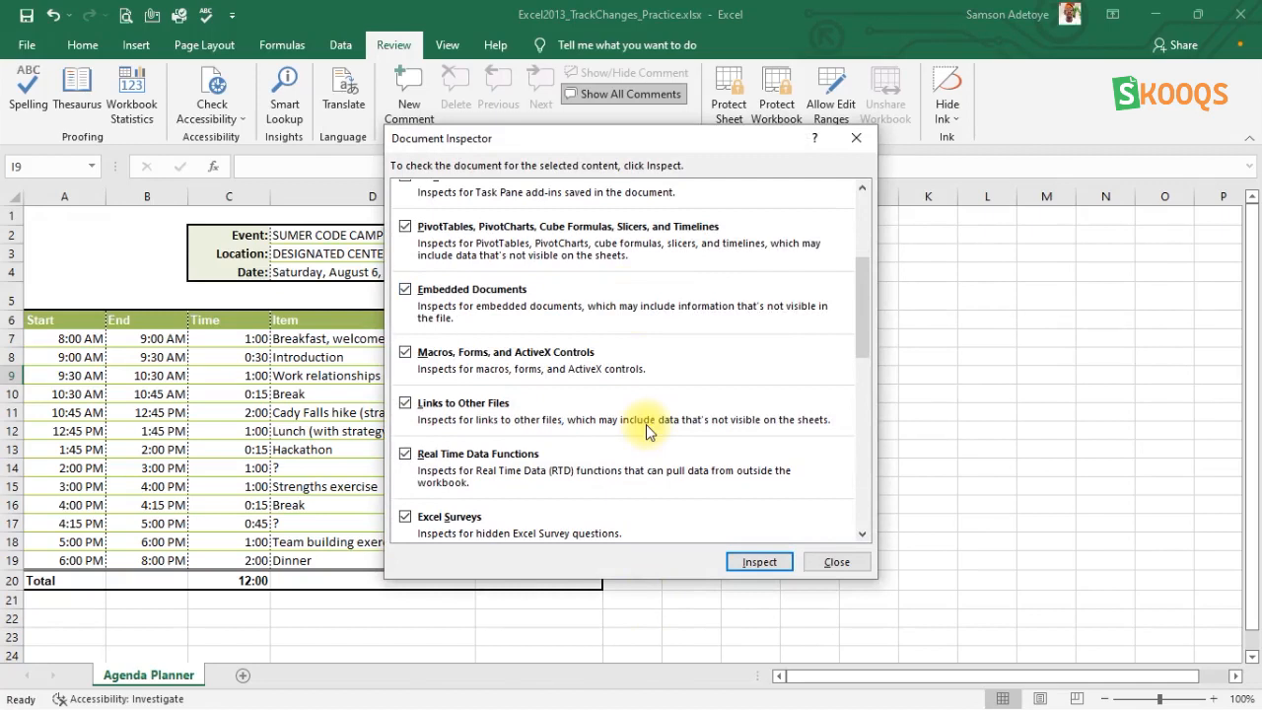
scroll(645, 424, "up", 3)
left_click(757, 562)
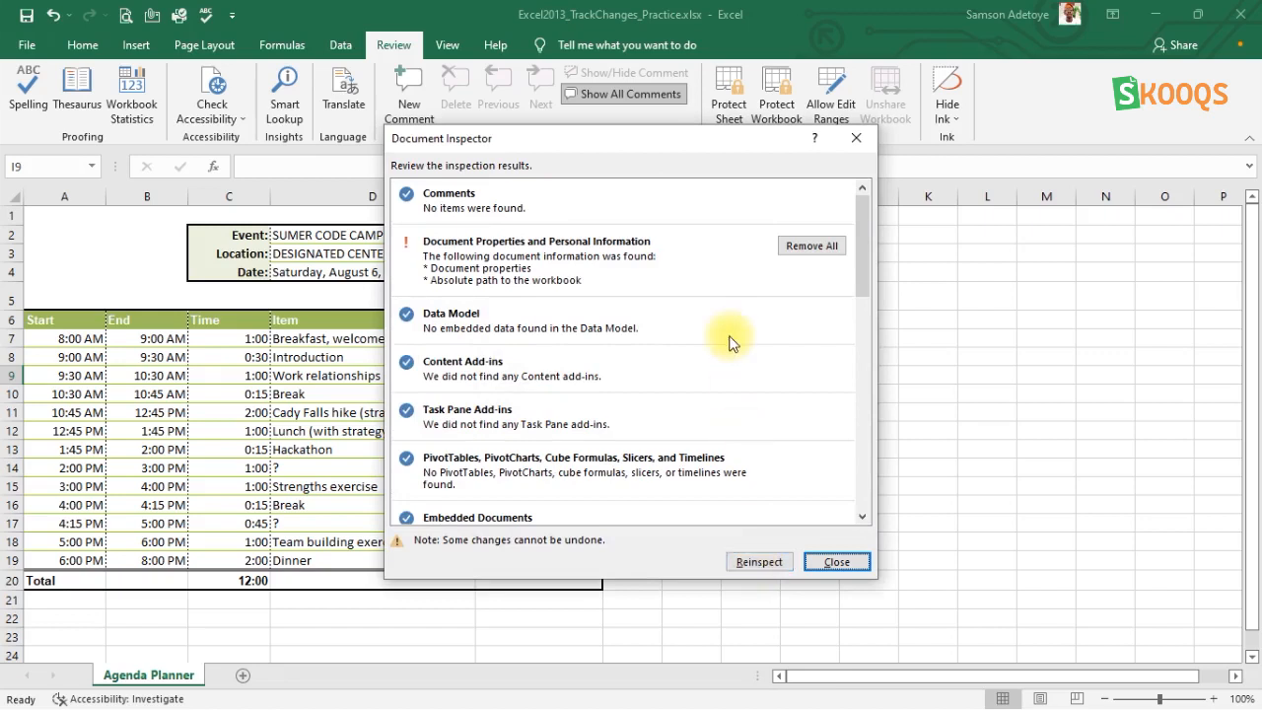
Review the inspection results and remove all document properties and personal information from the workbook.
scroll(595, 434, "down", 5)
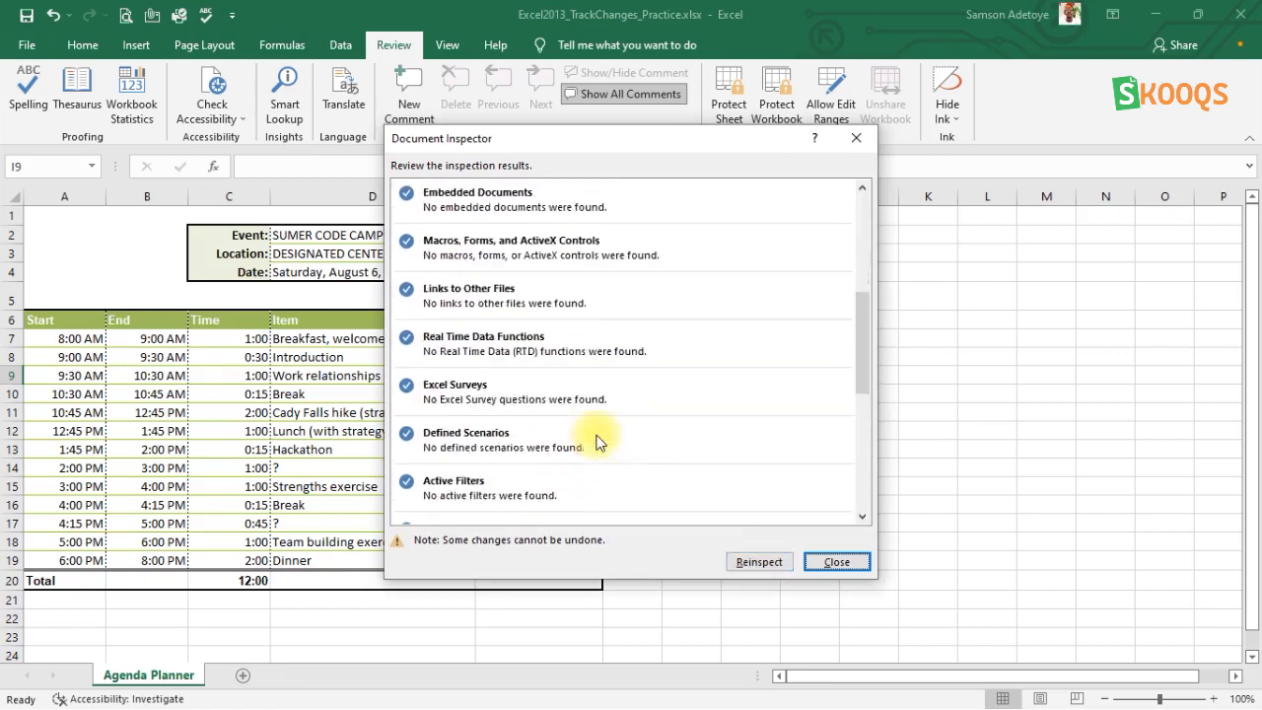
scroll(596, 441, "down", 1)
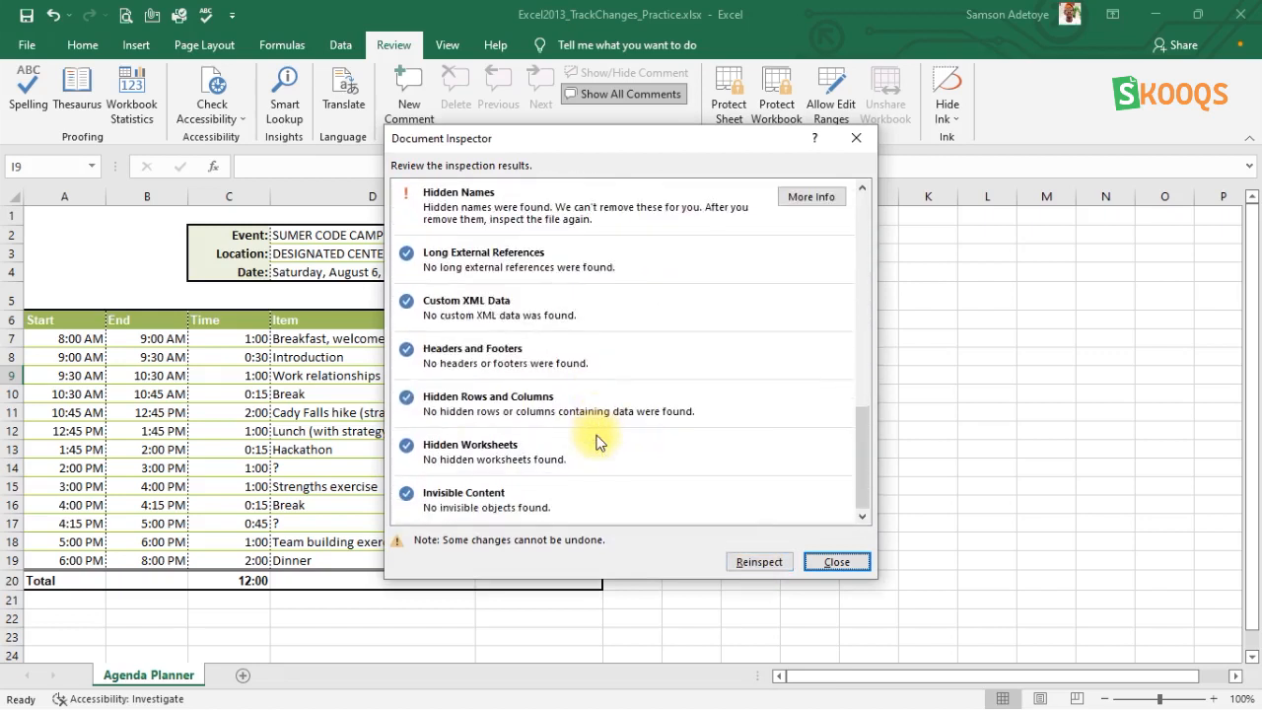
scroll(596, 442, "up", 6)
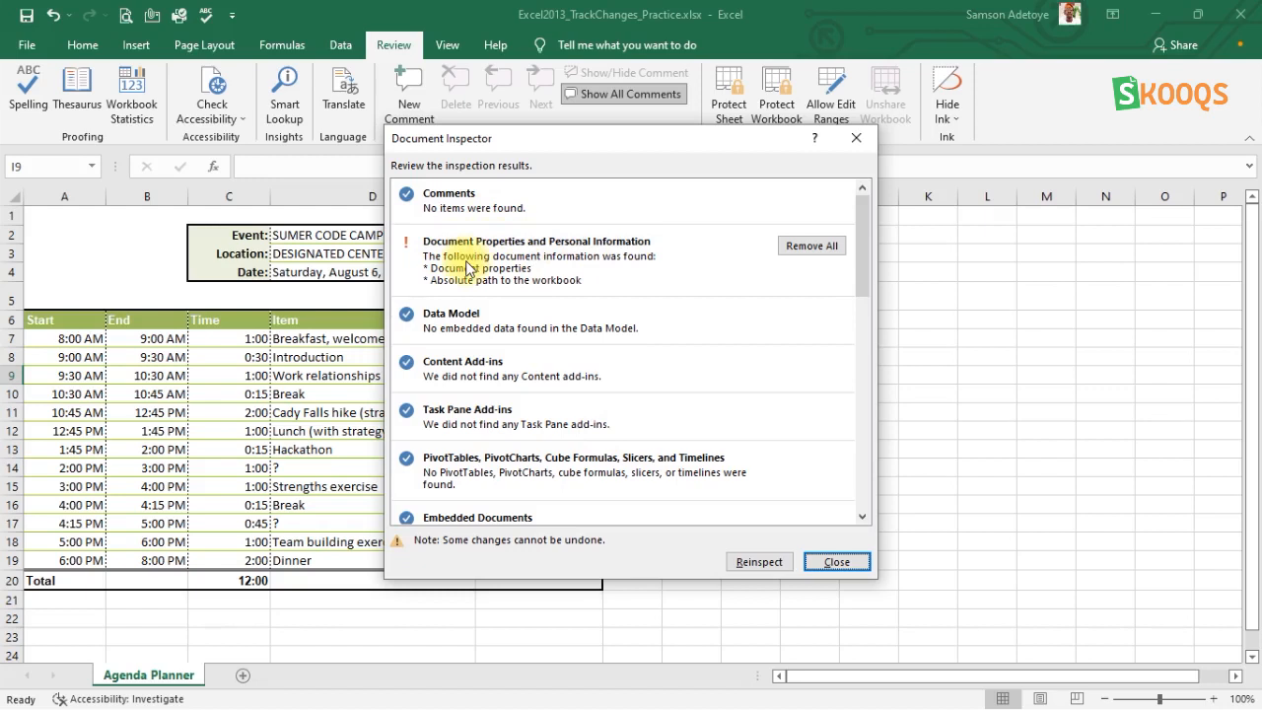
left_click(815, 248)
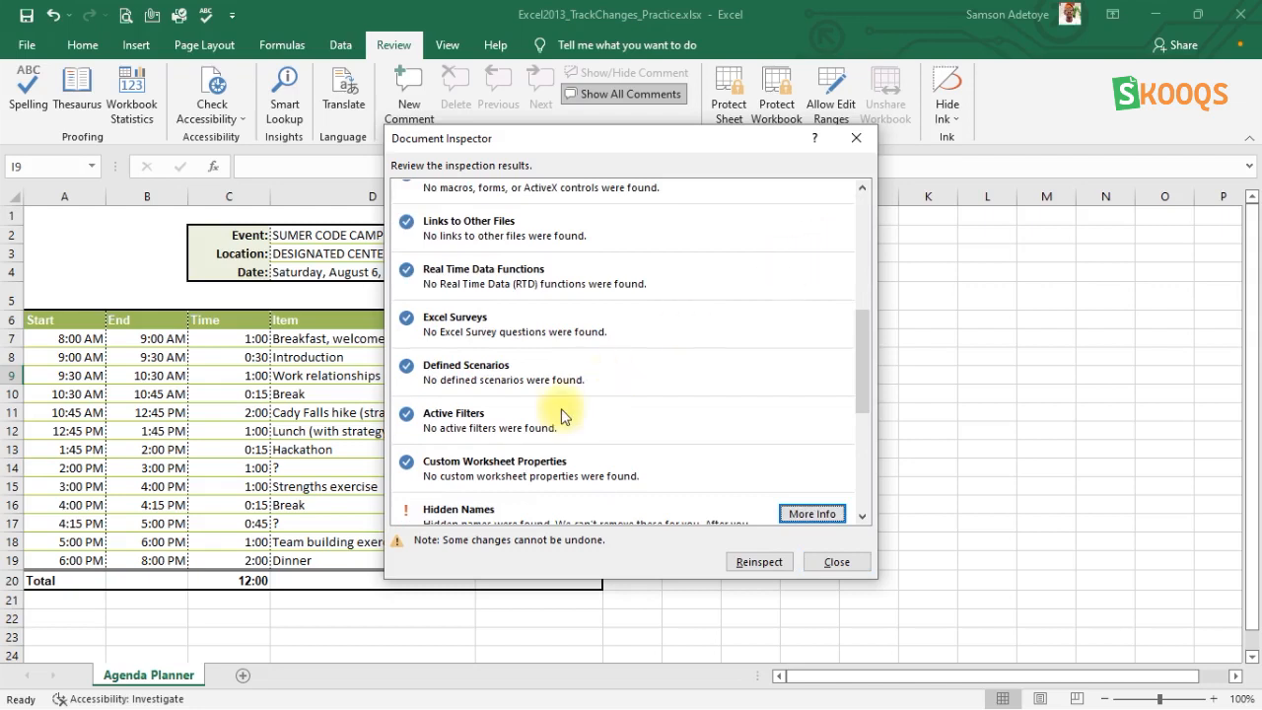
Check the remaining inspection results, open the online information about Hidden Names, and close the browser window and the inspector.
scroll(564, 416, "down", 2)
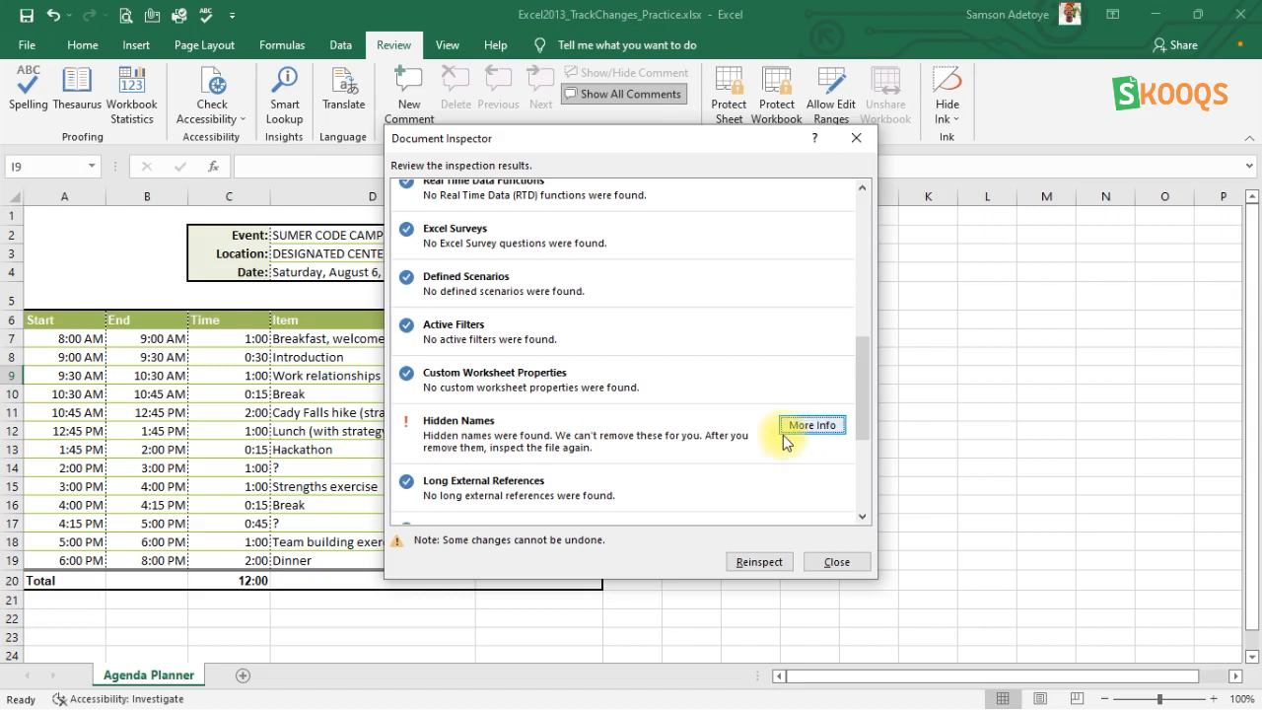
scroll(783, 435, "down", 3)
scroll(783, 435, "up", 1)
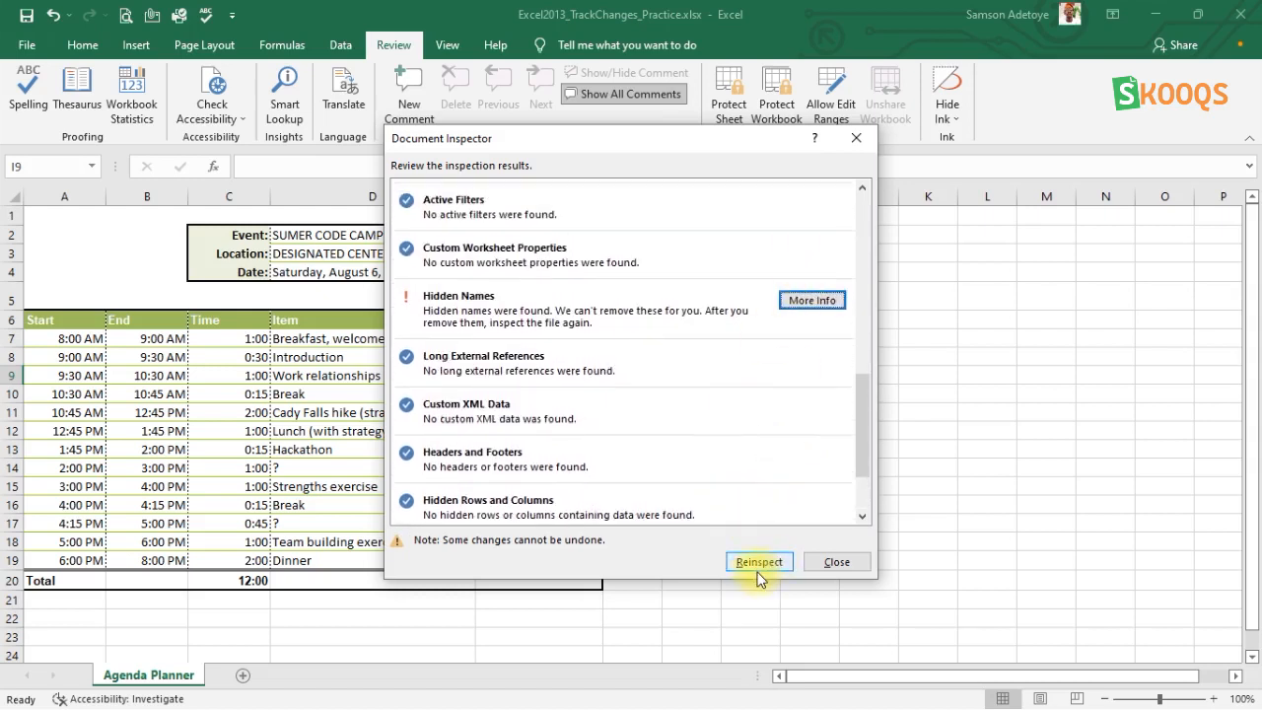
left_click(808, 302)
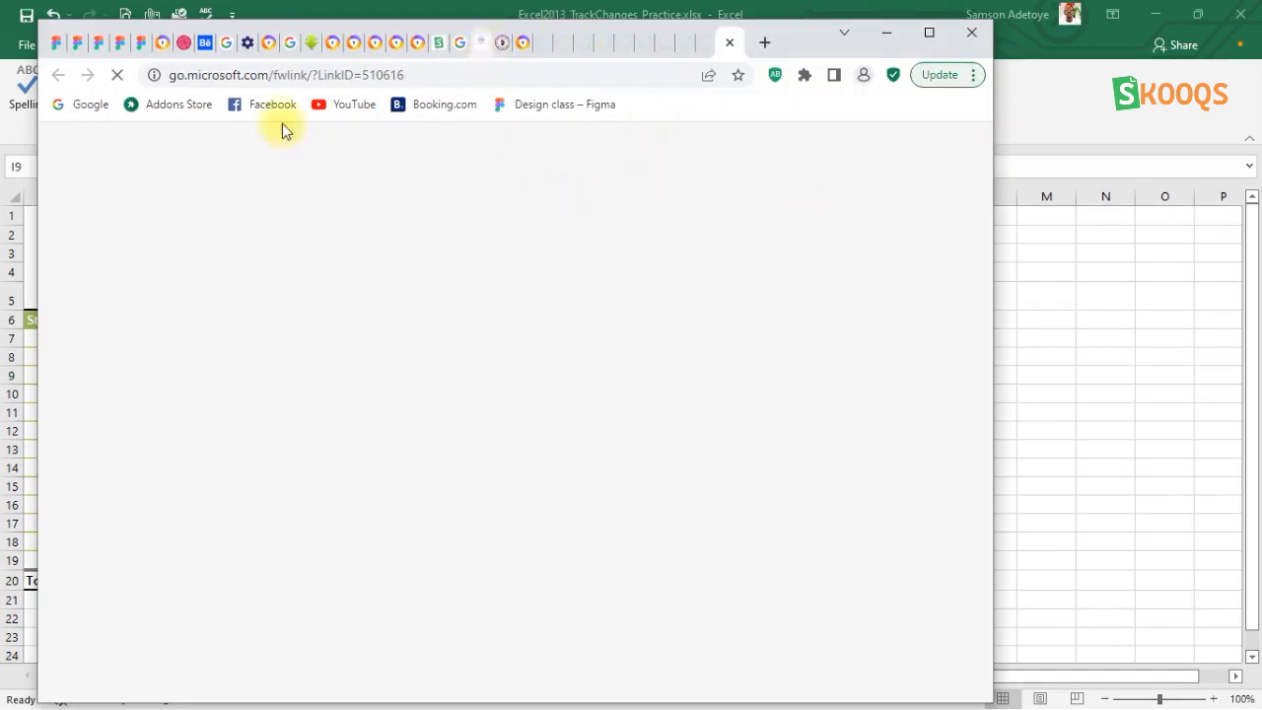
left_click(966, 31)
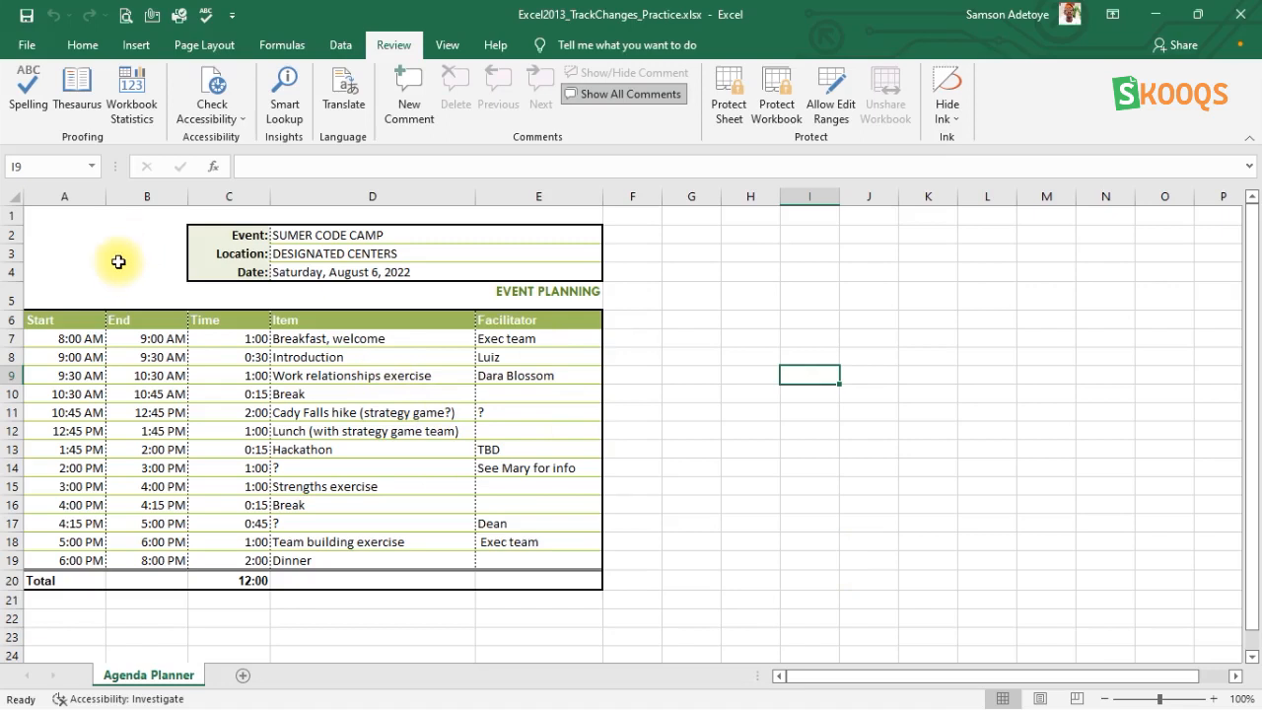
Protect the workbook by setting it to Always Open Read-Only, and return to the worksheet.
left_click(22, 45)
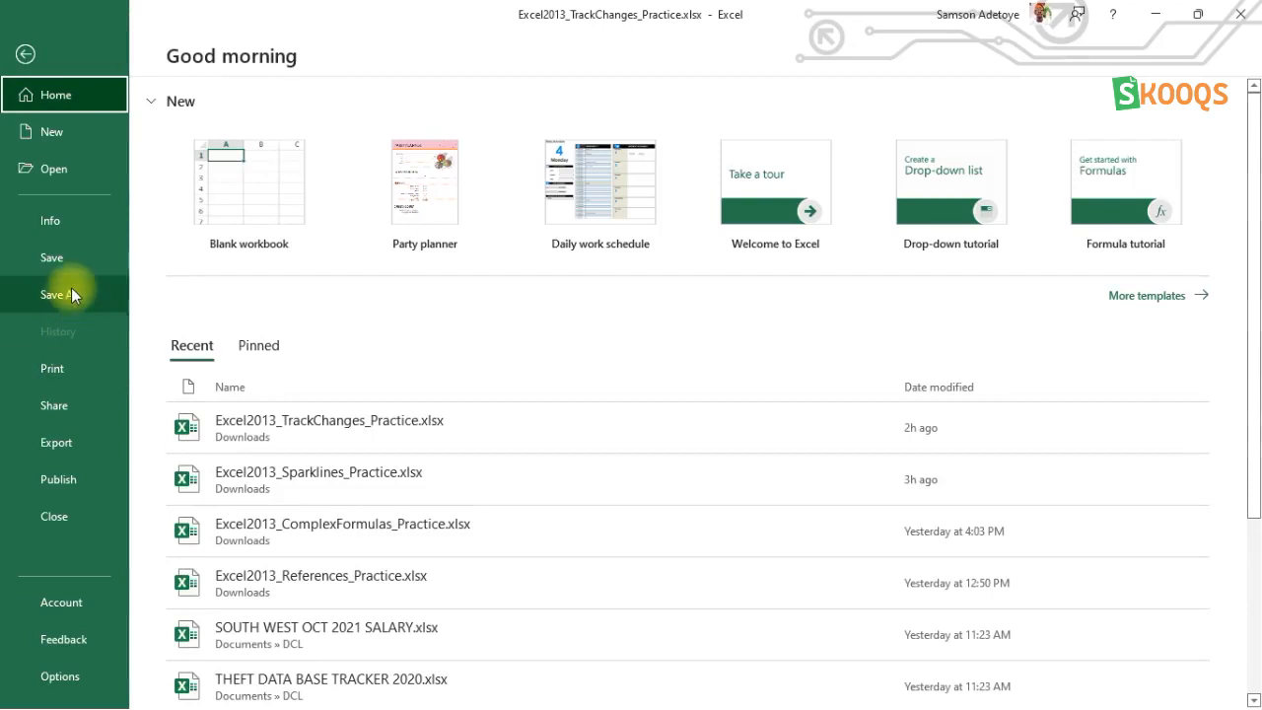
left_click(67, 225)
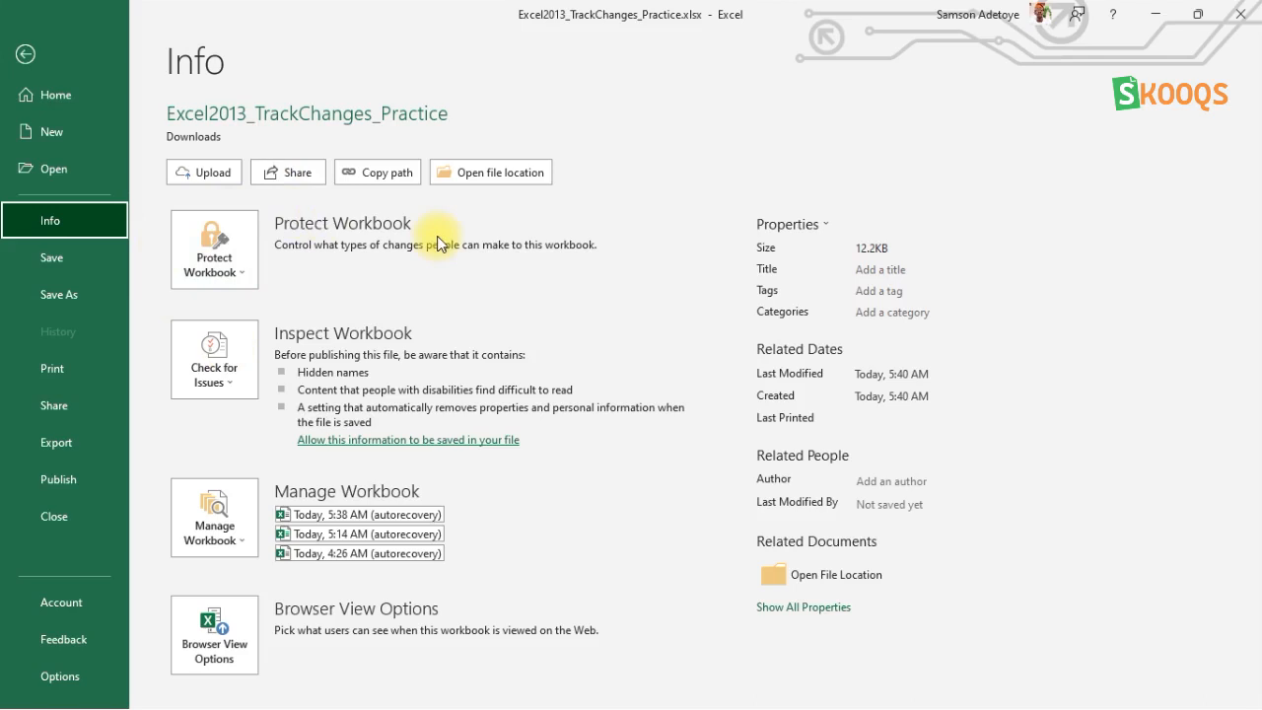
left_click(241, 270)
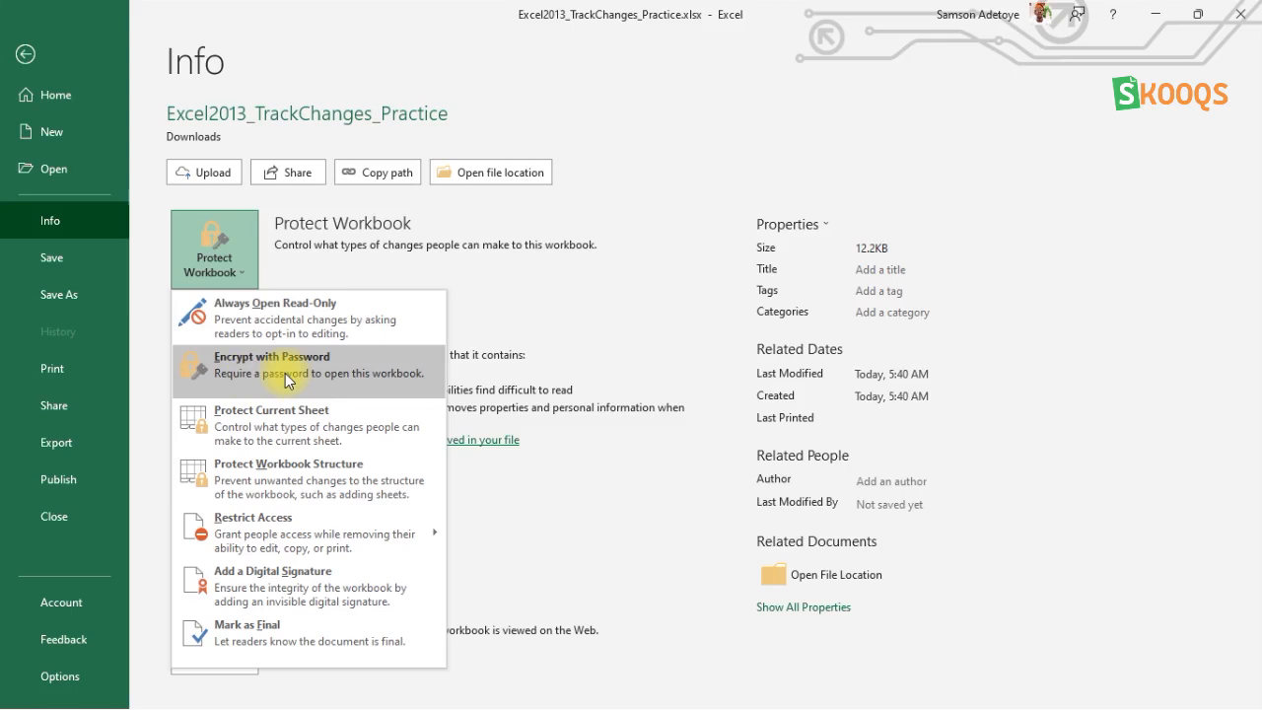
left_click(281, 323)
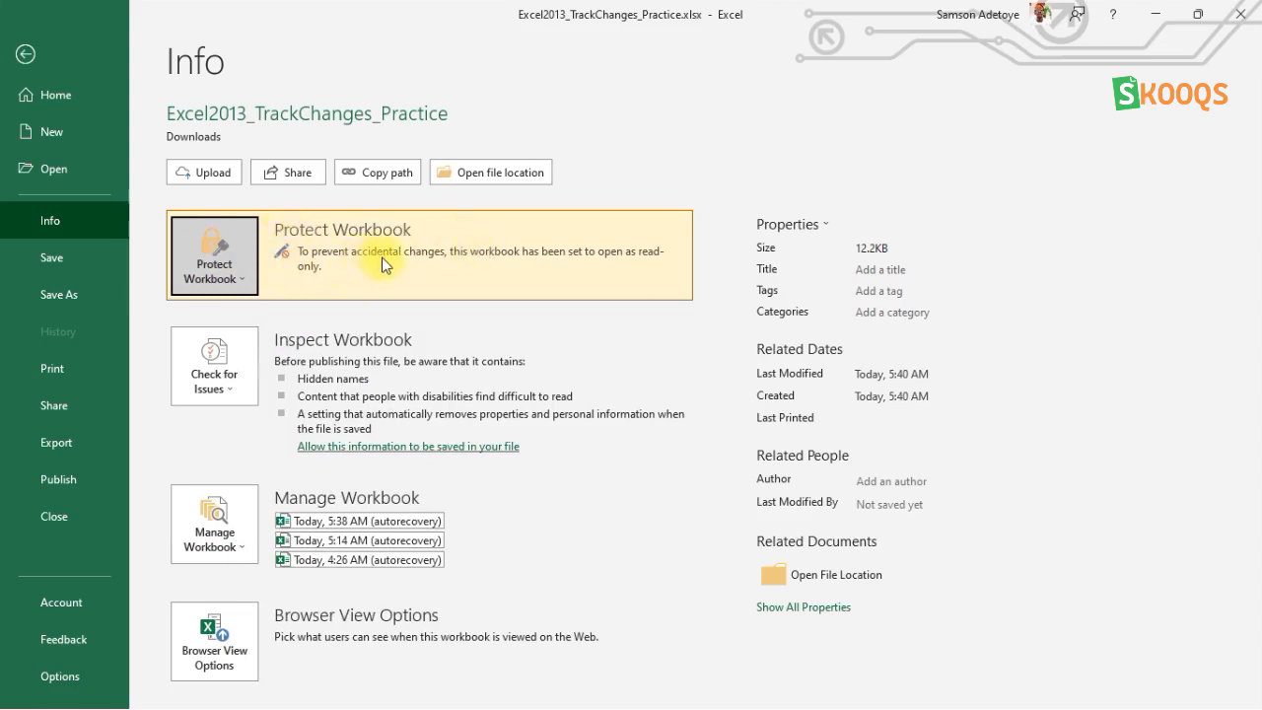
key("Escape")
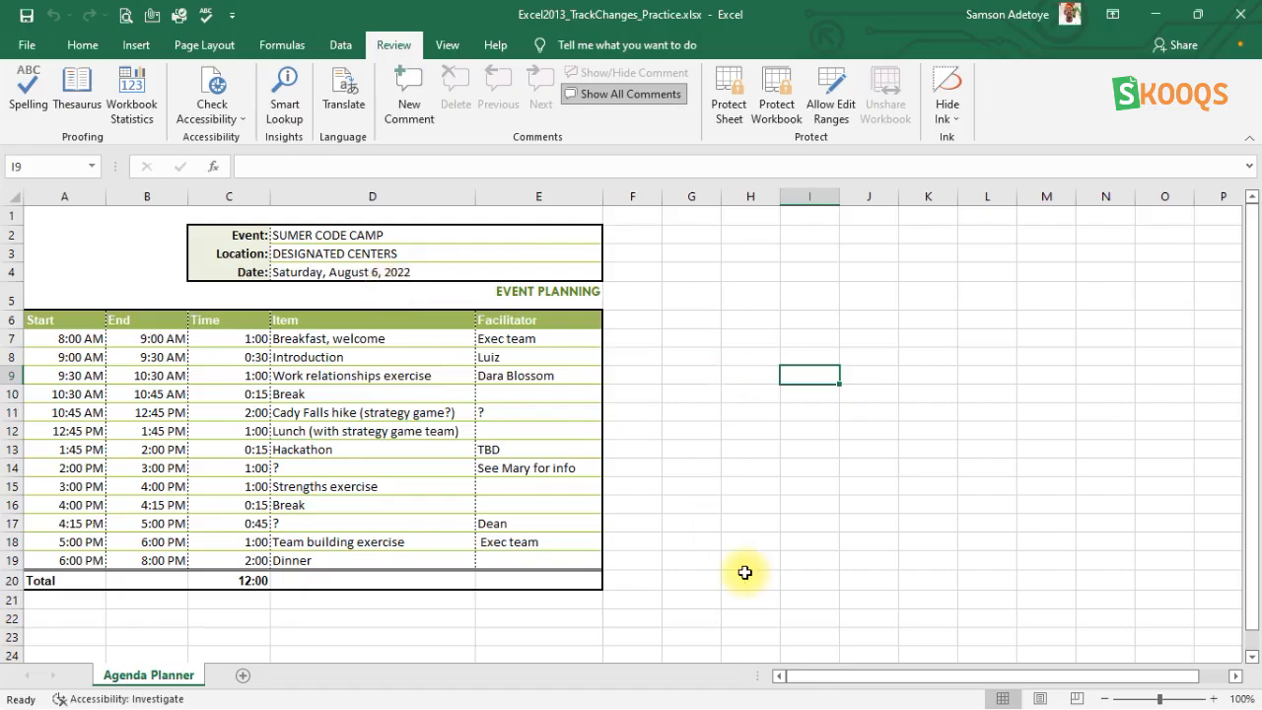